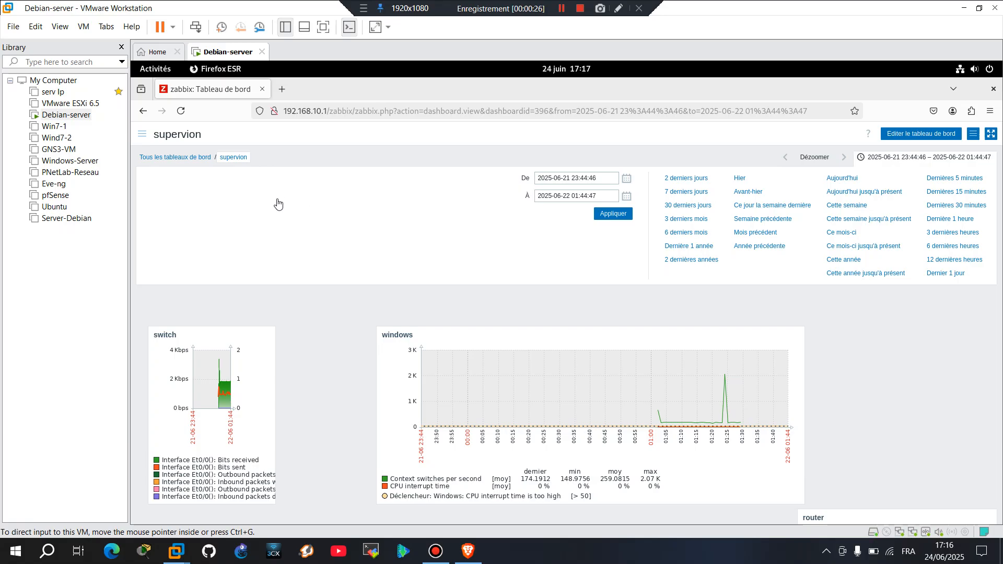
Go to the User groups page under Utilisateurs in the sidebar.
left_click(143, 135)
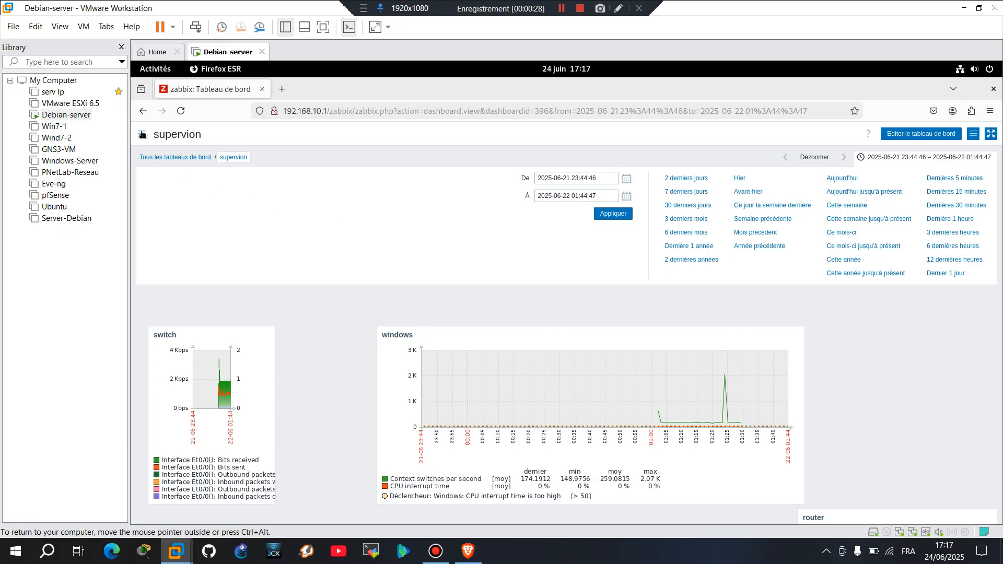
left_click(142, 134)
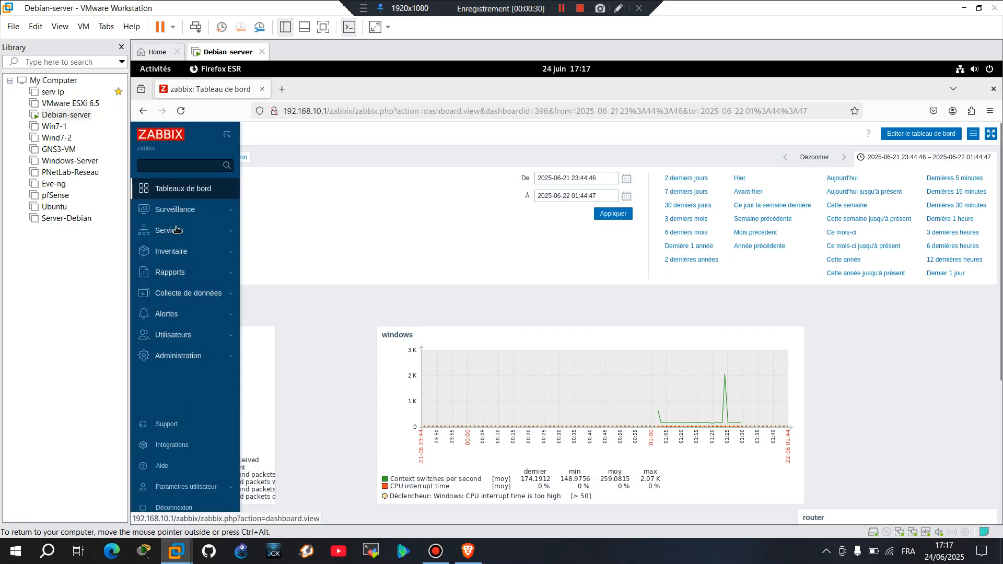
left_click(183, 336)
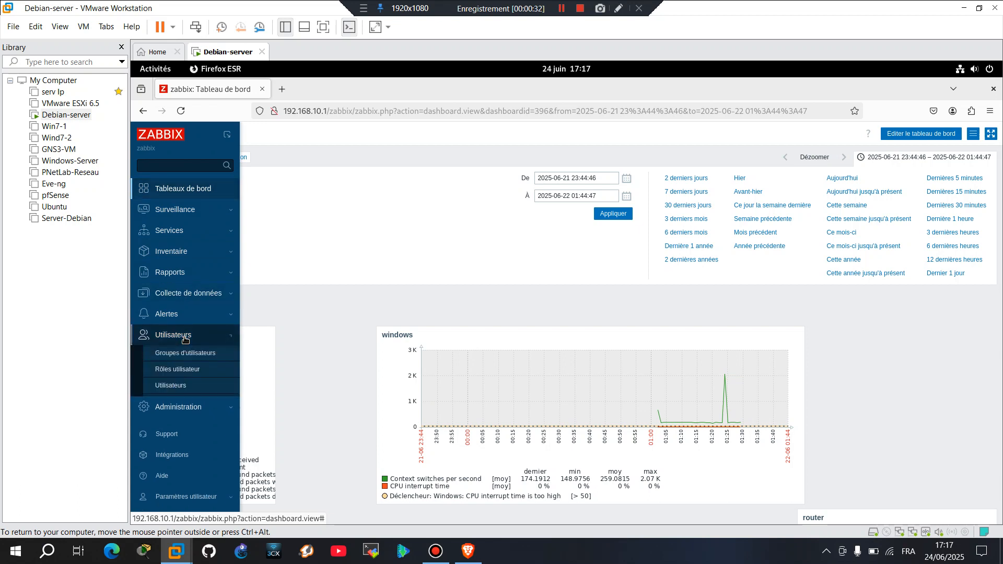
left_click(198, 356)
left_click(186, 354)
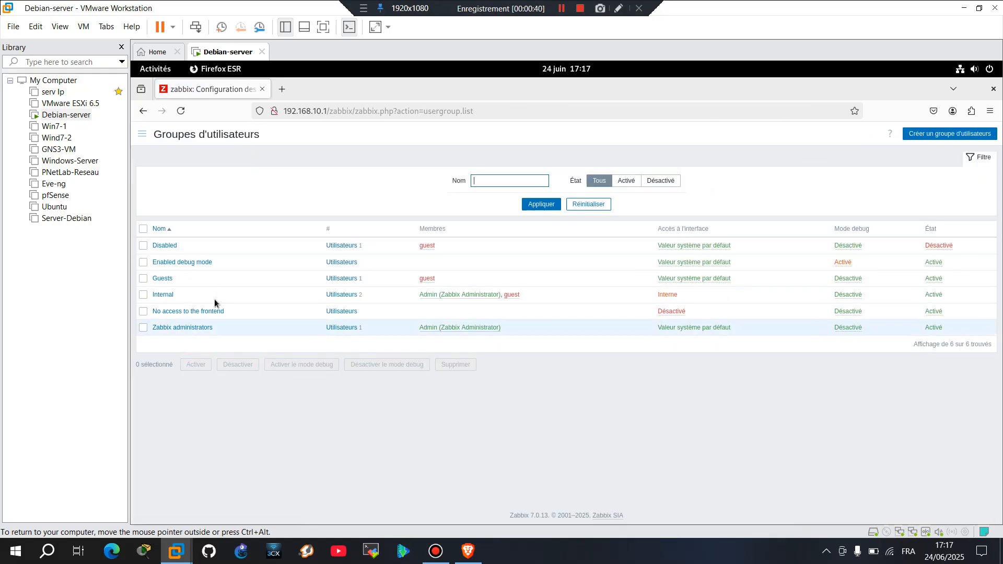
Create a new user group named 'reseau', keeping frontend access at the system default.
left_click(938, 136)
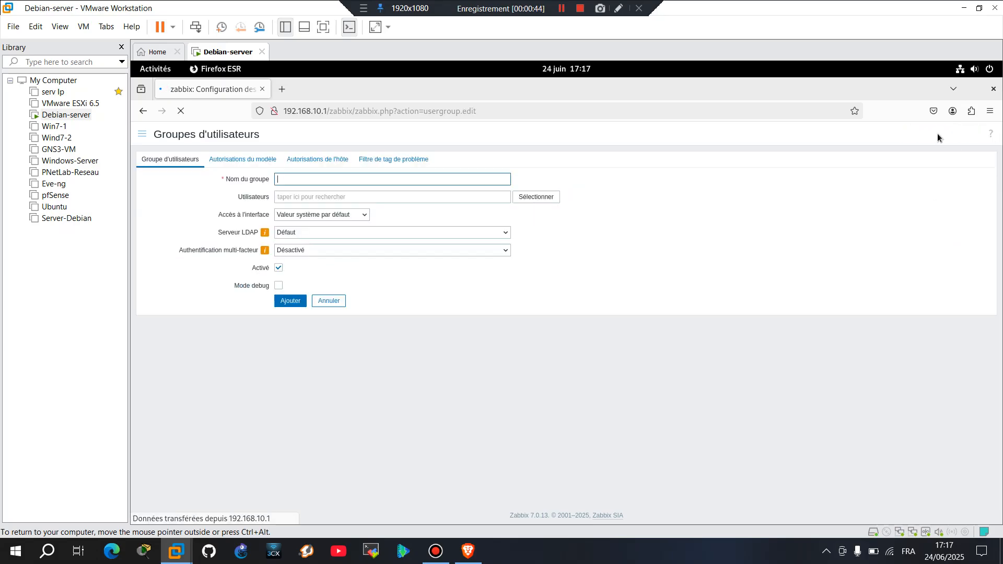
type("reseq")
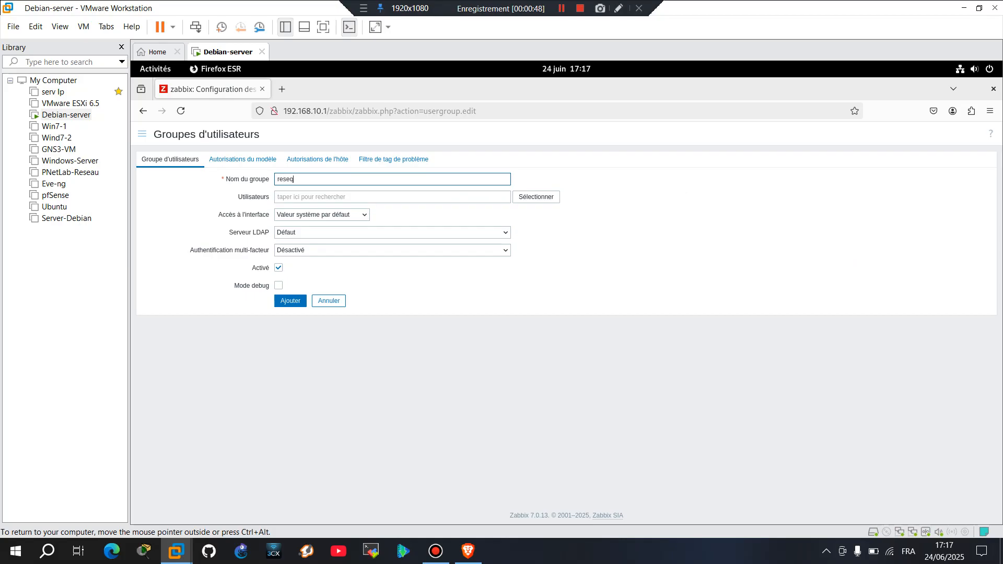
key("BackSpace")
key("BackSpace")
left_click(365, 218)
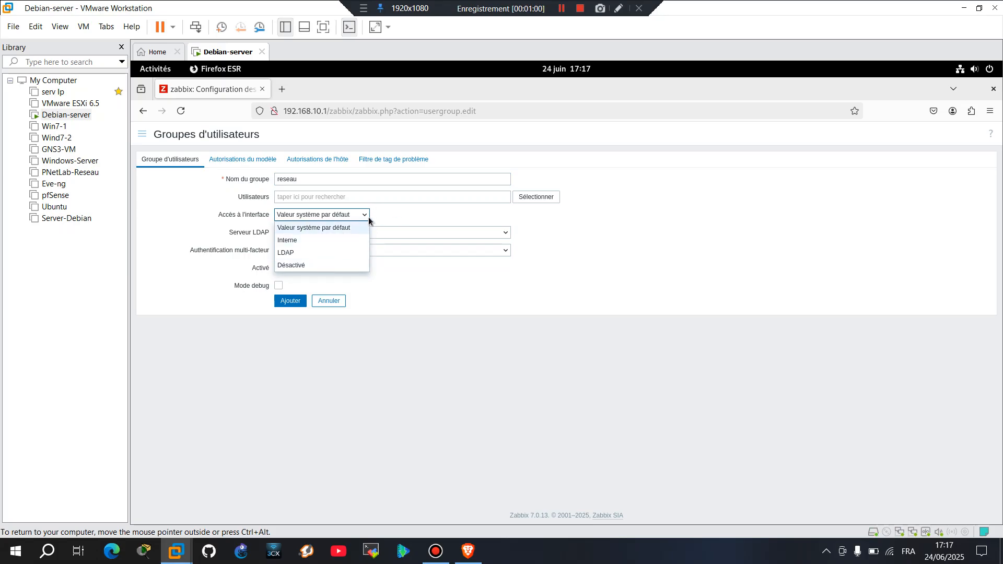
left_click(365, 212)
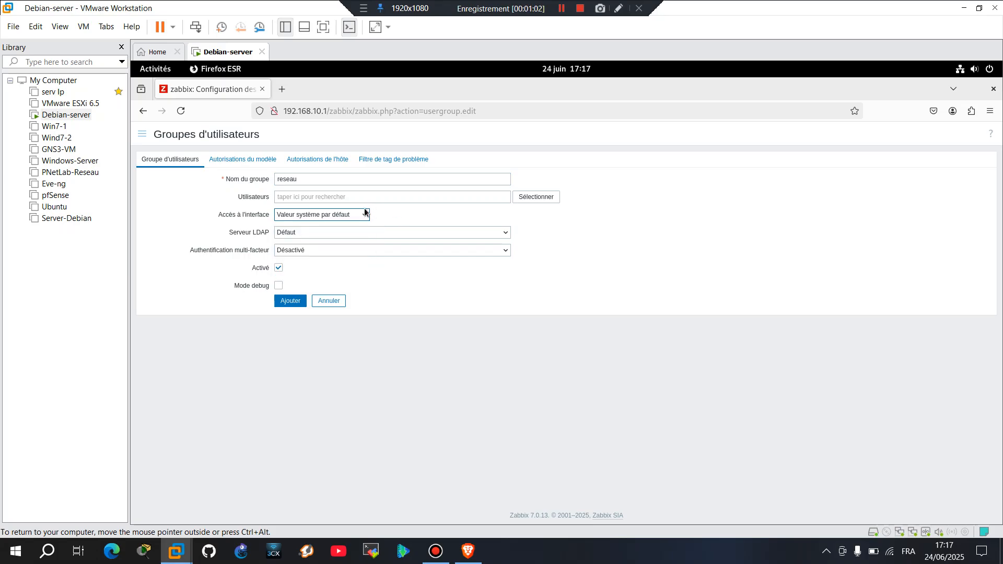
Grant reseau read-write on Templates/Network devices and Templates/Operating systems, then save the group.
left_click(261, 162)
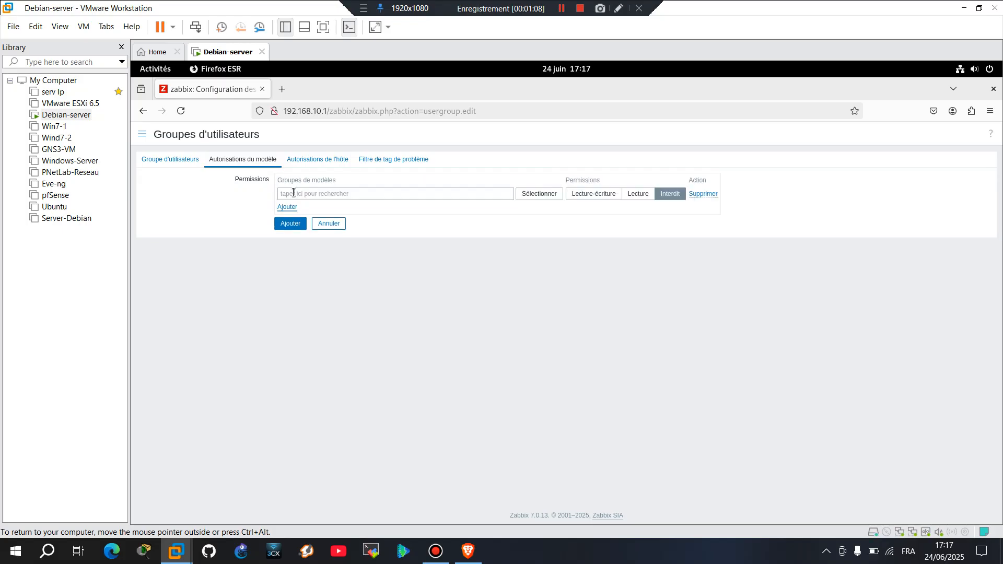
left_click(540, 194)
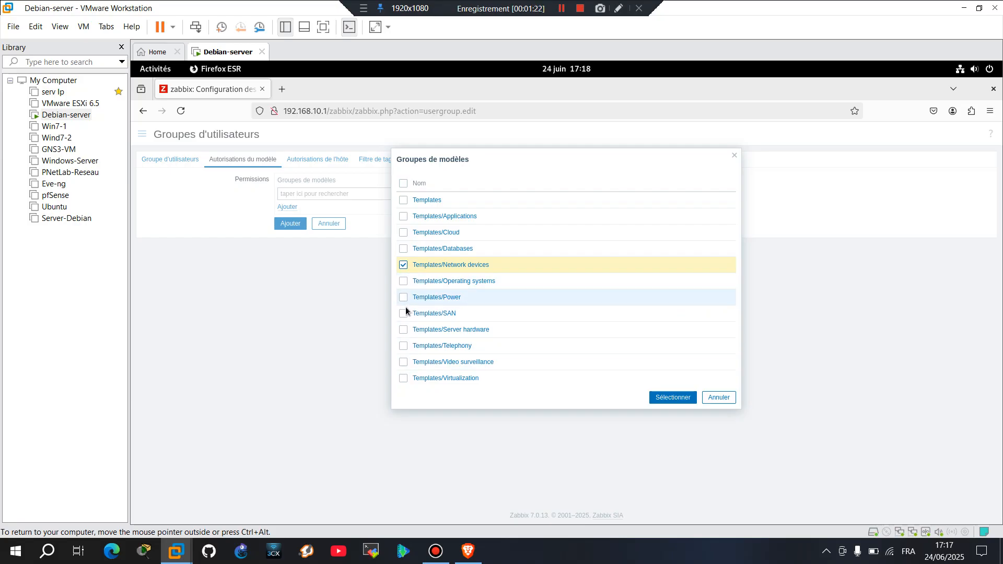
left_click(403, 281)
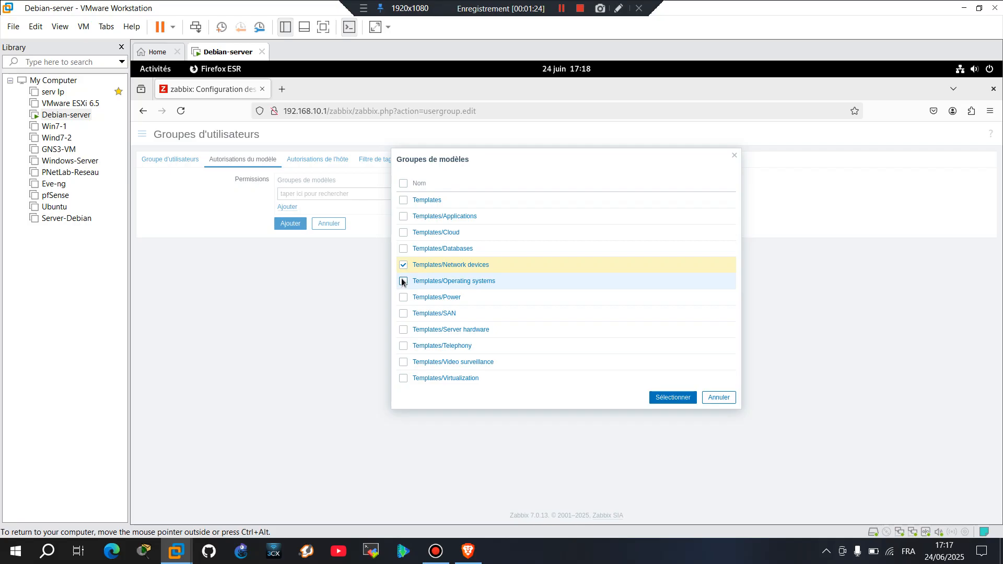
left_click(682, 398)
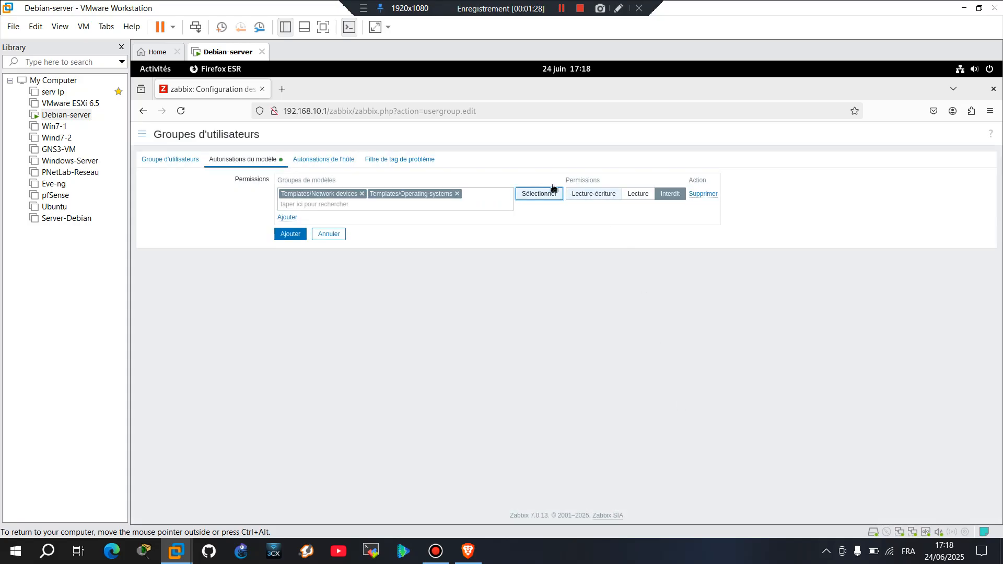
left_click(609, 198)
left_click(608, 198)
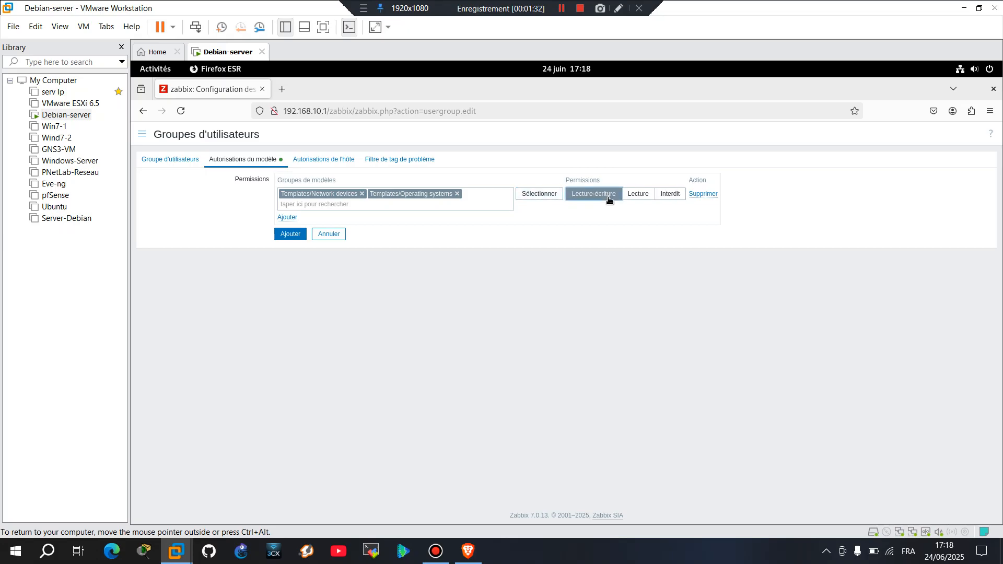
left_click(287, 217)
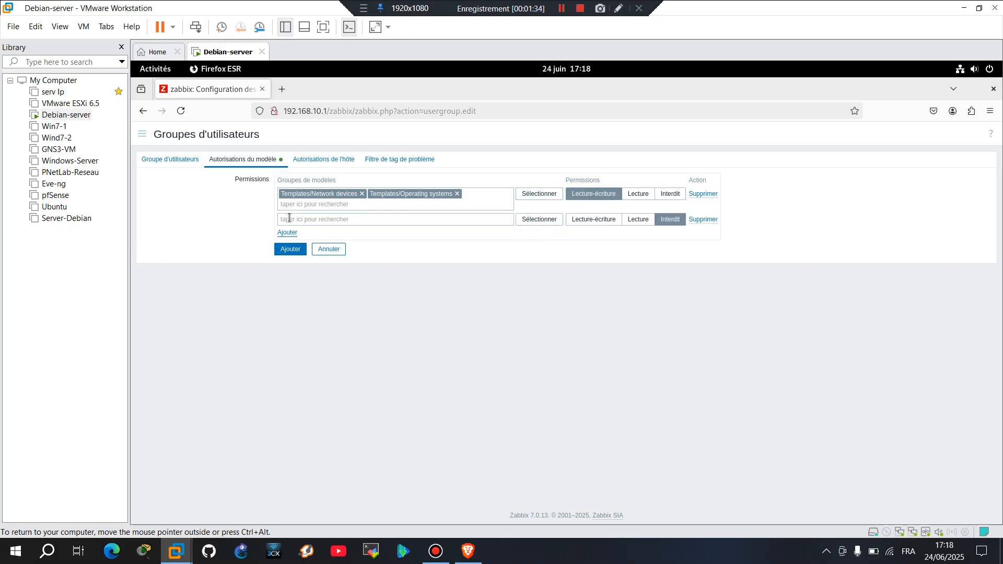
left_click(291, 250)
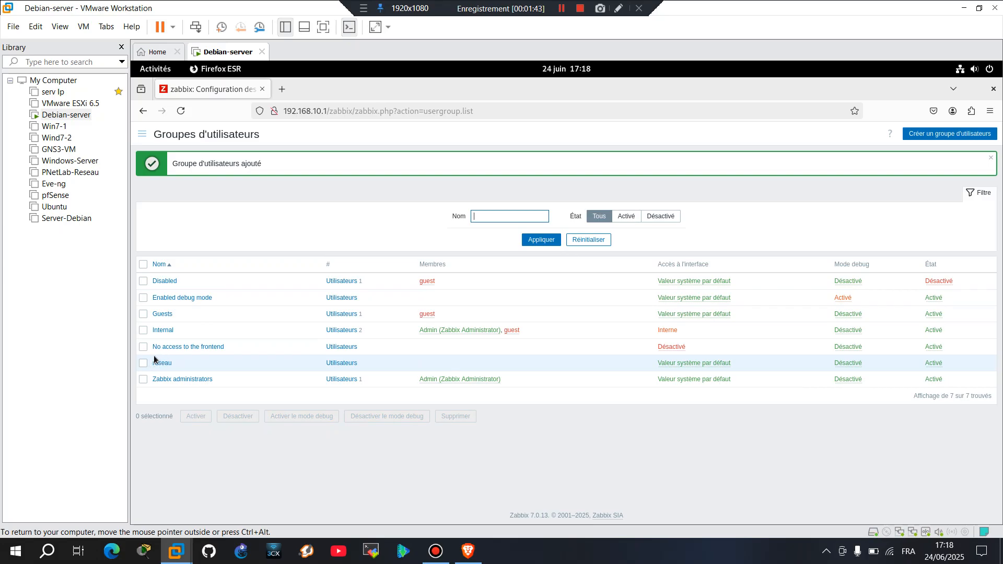
Start another user group and enter 'technicien' as its name.
left_click(939, 135)
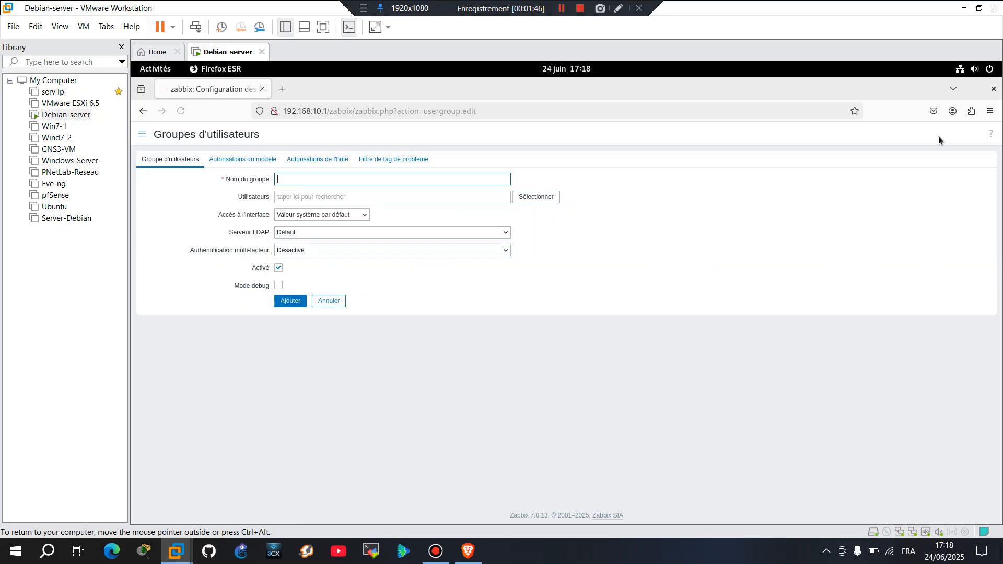
left_click(336, 180)
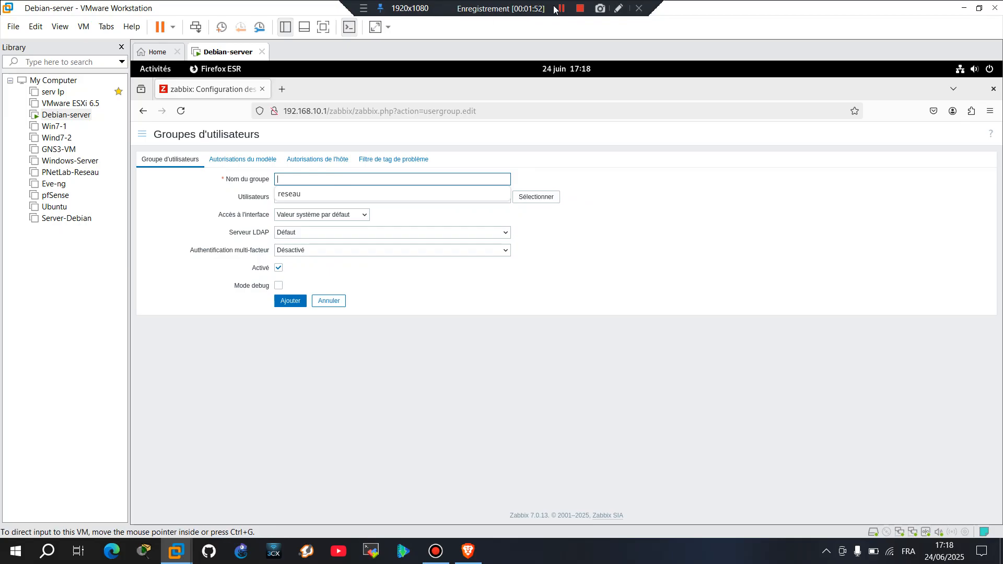
left_click(519, 7)
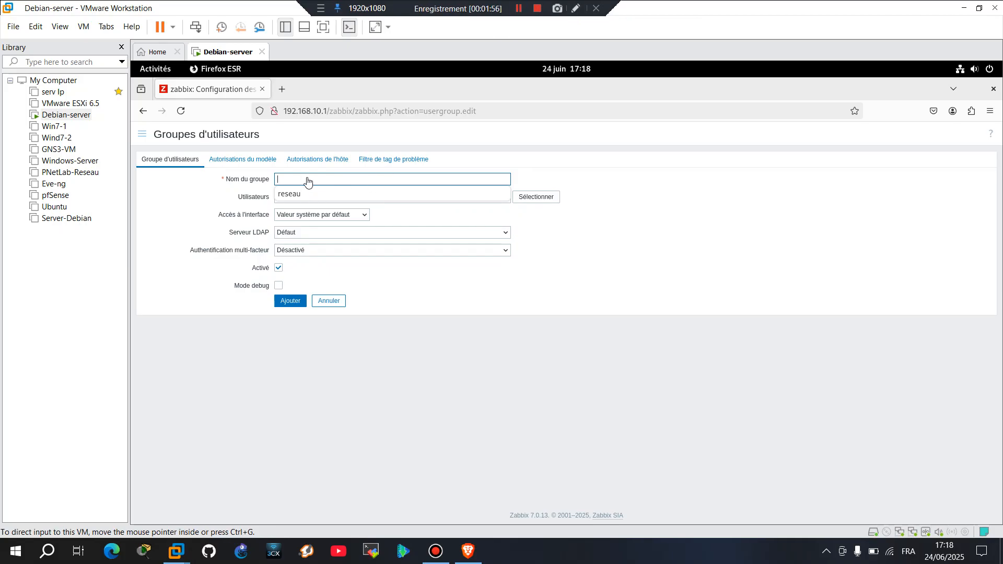
left_click(310, 177)
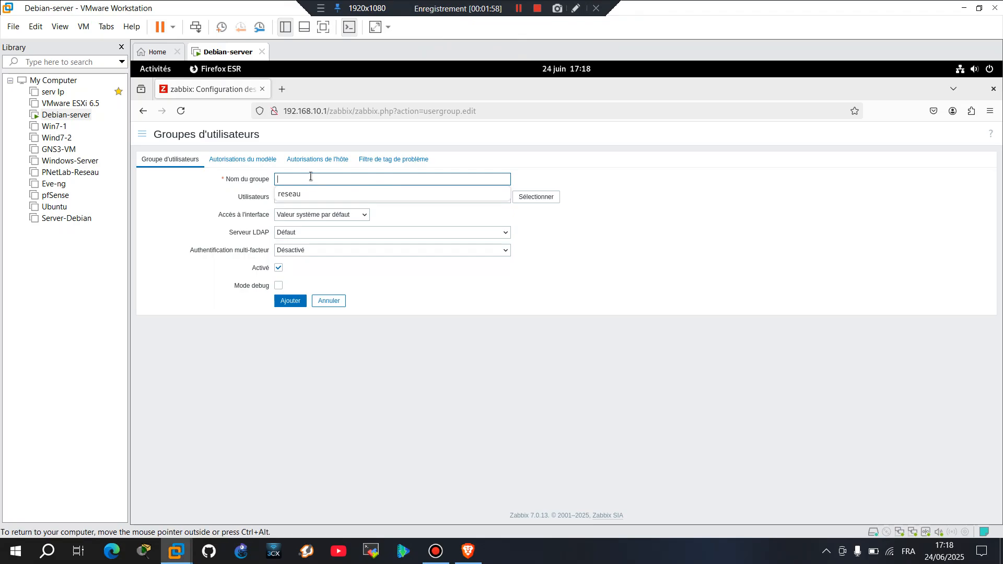
type("tech")
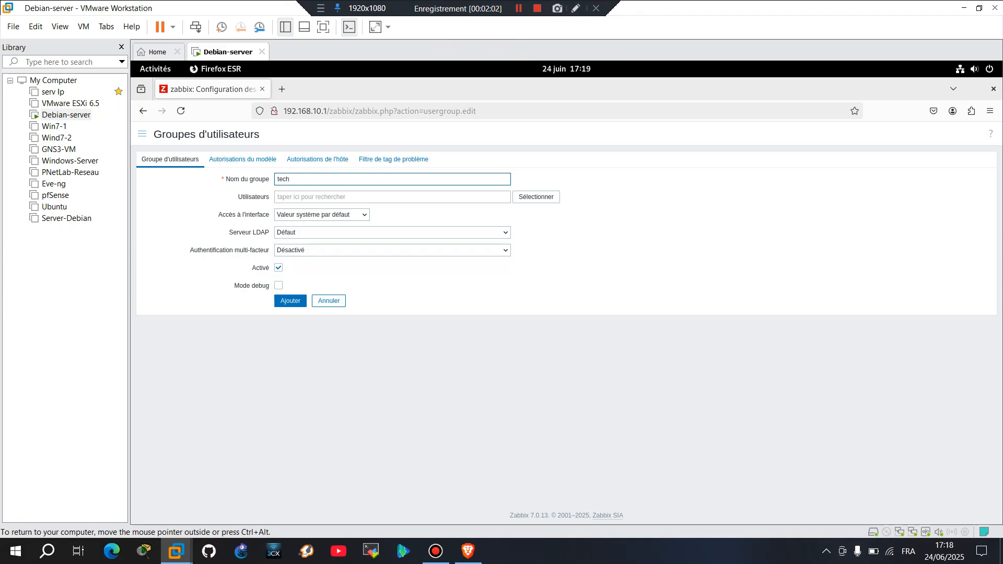
type("nicien")
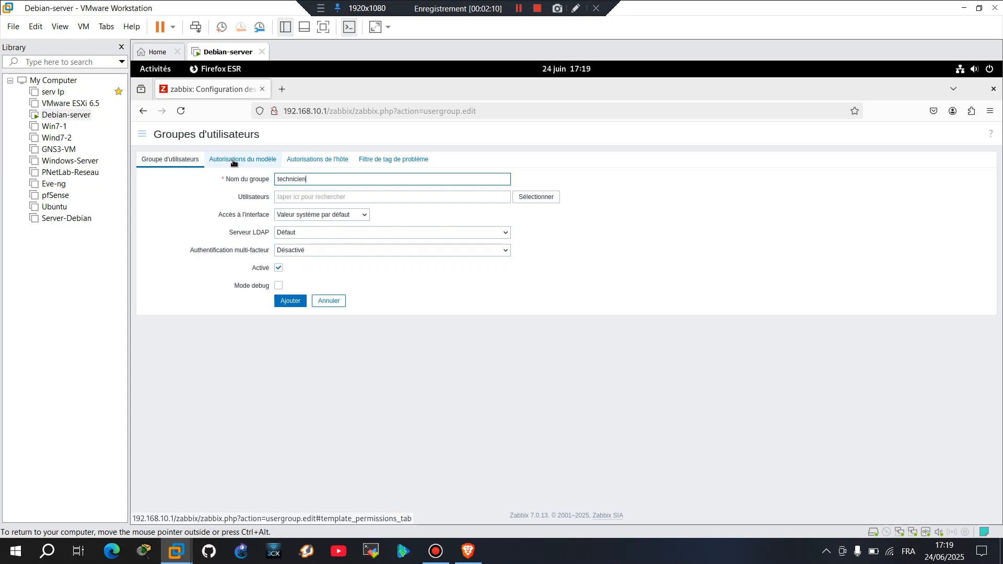
Give technicien read-write on Templates/Cloud, Templates/Databases and Templates/Network devices.
left_click(537, 199)
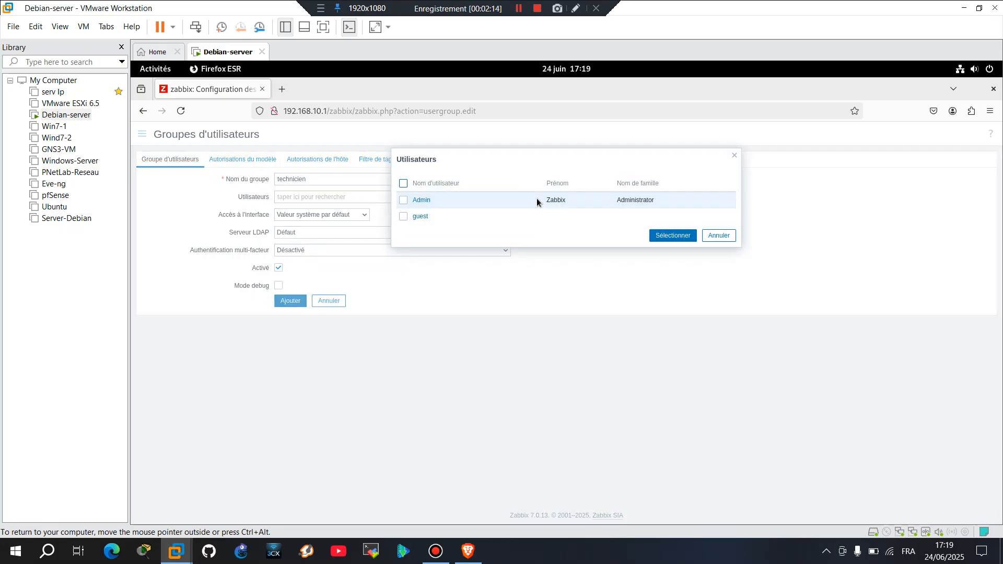
left_click(729, 236)
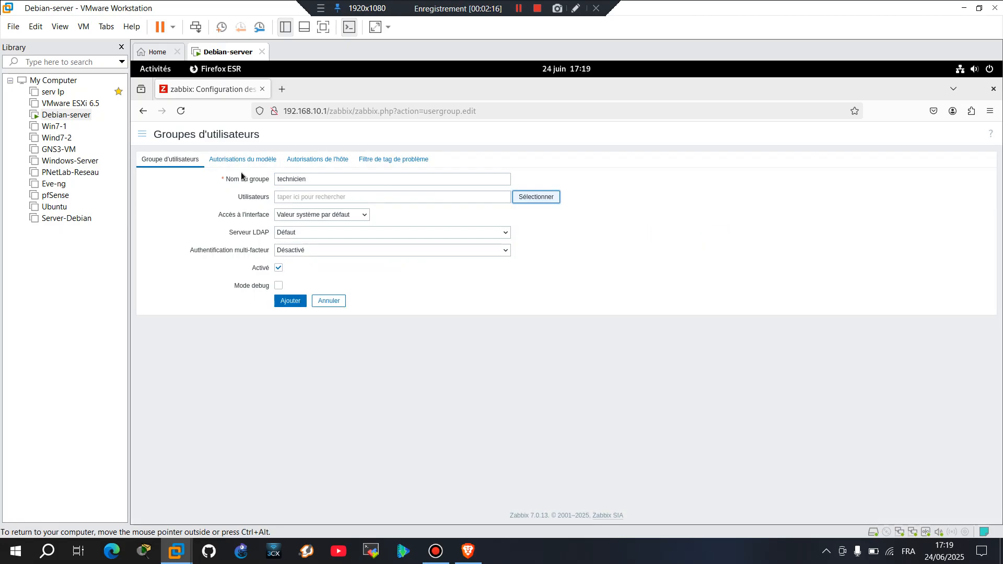
left_click(232, 162)
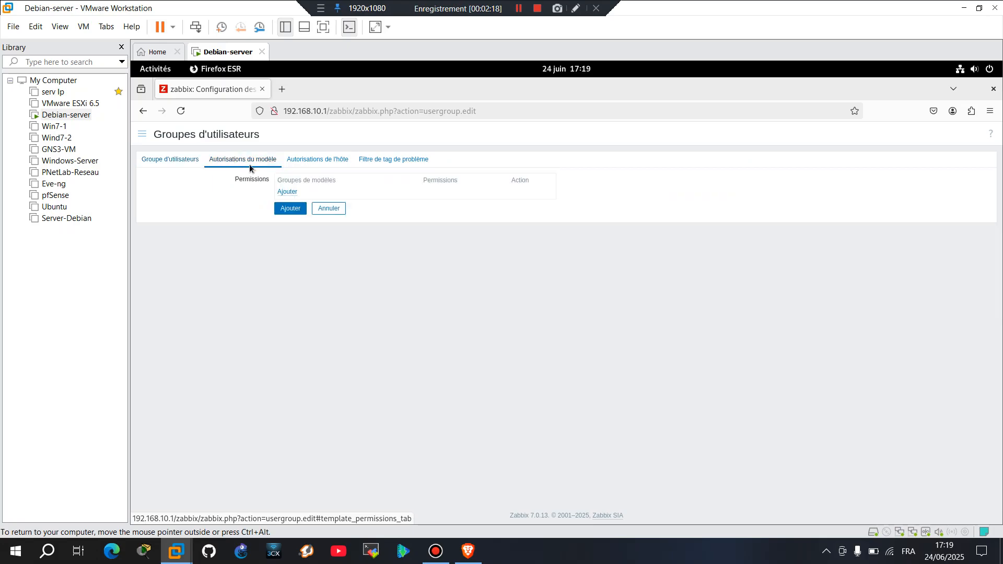
left_click(288, 193)
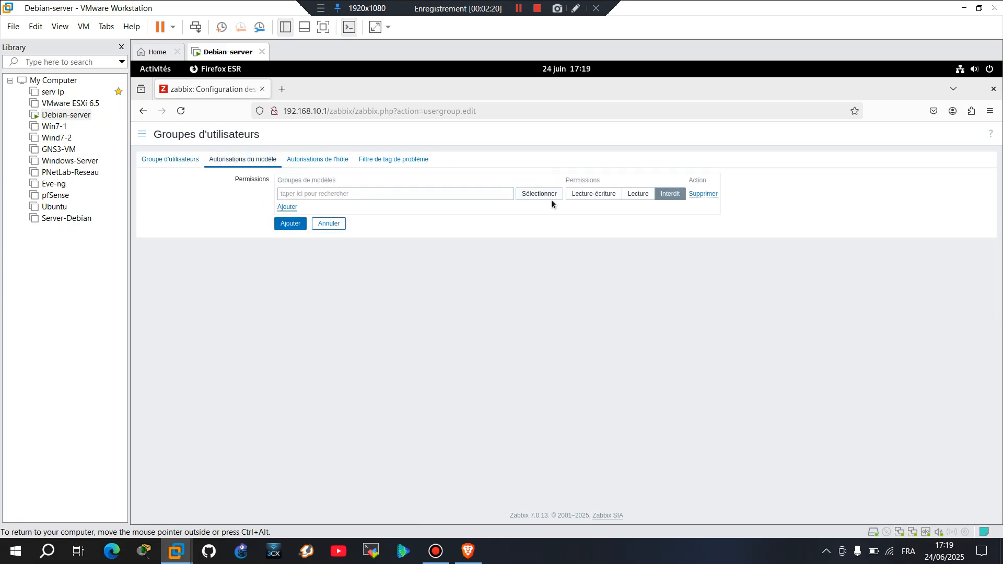
left_click(537, 196)
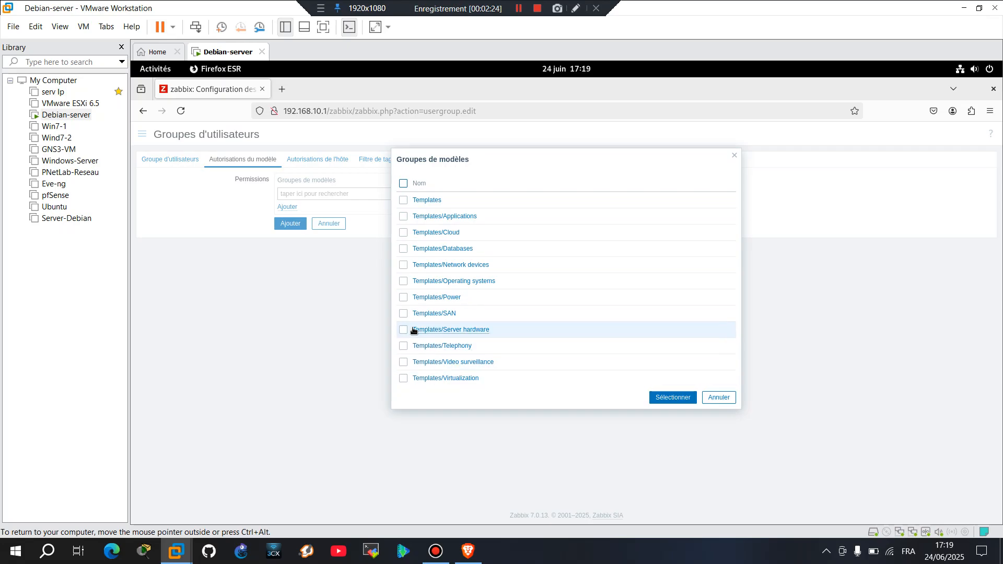
left_click(403, 232)
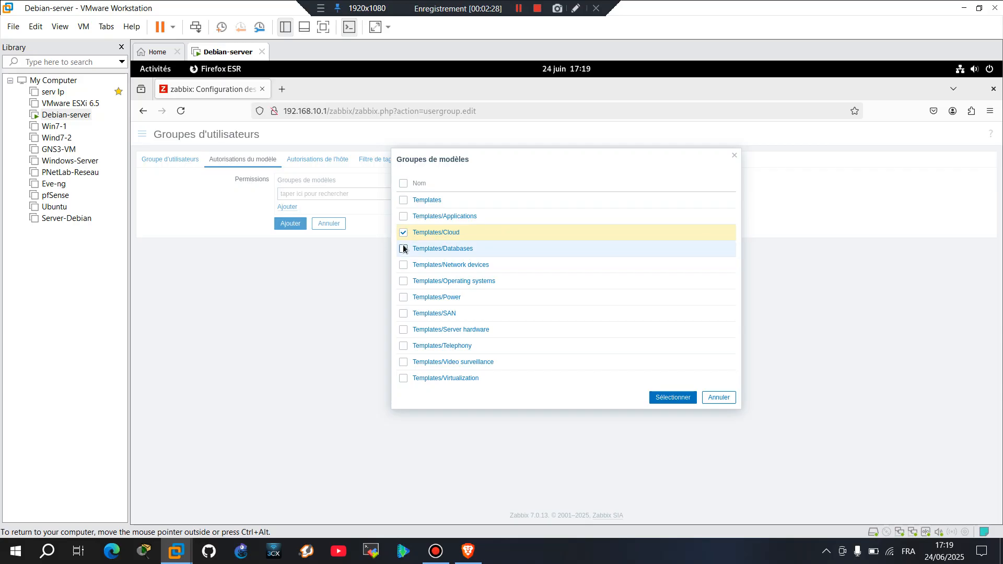
left_click(403, 265)
left_click(672, 398)
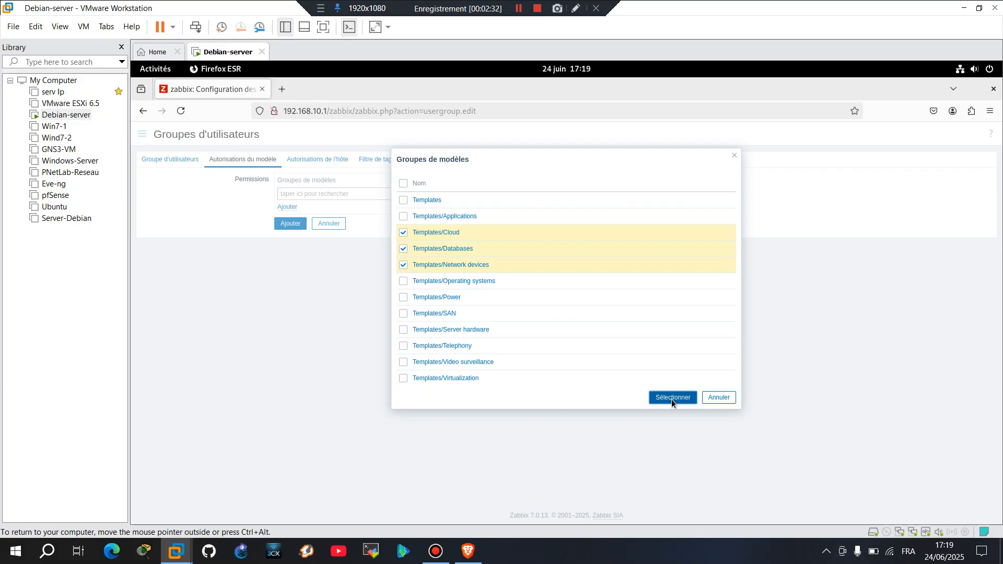
left_click(594, 194)
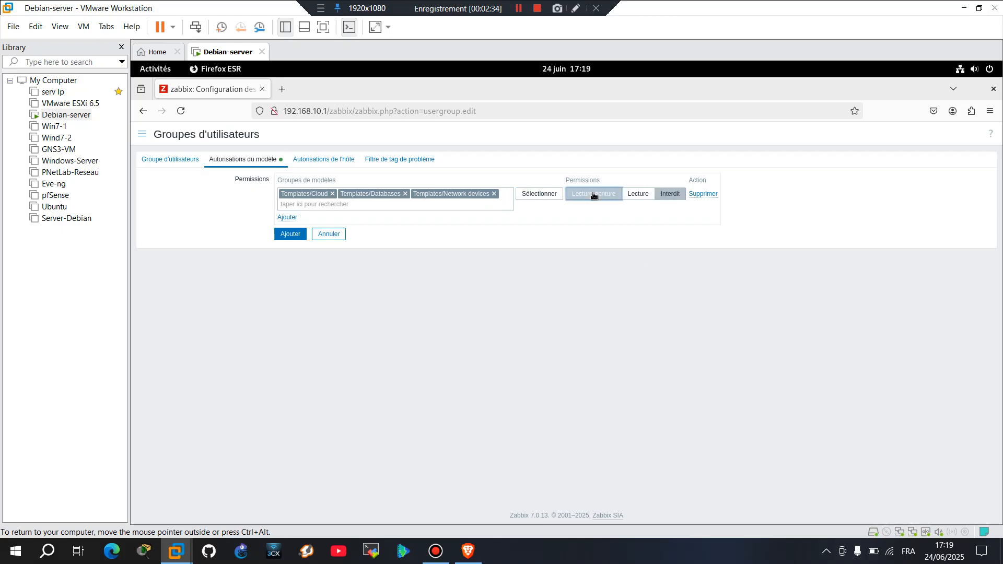
left_click(287, 218)
Save the technicien group, then go to the user list and start a new user.
left_click(291, 249)
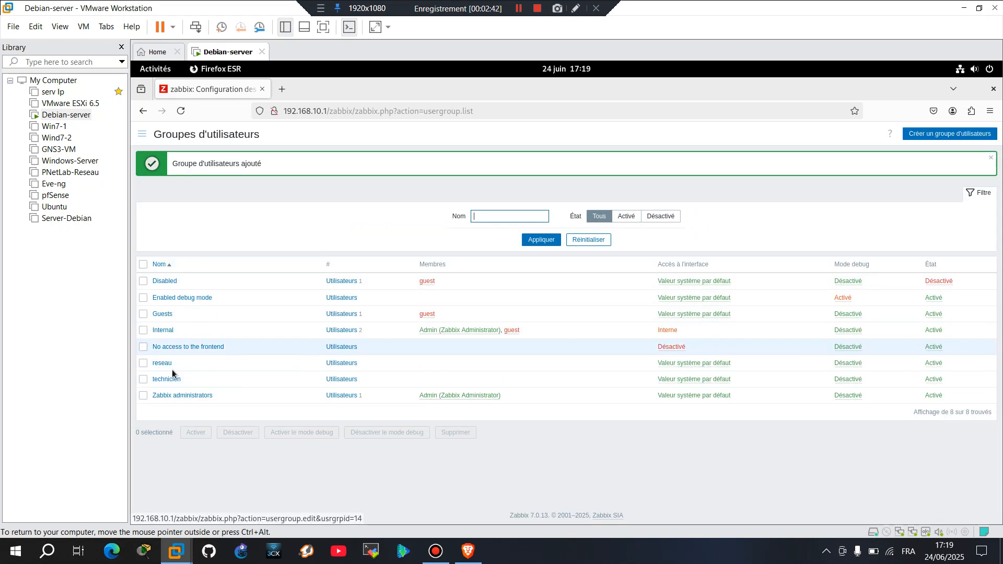
left_click(145, 137)
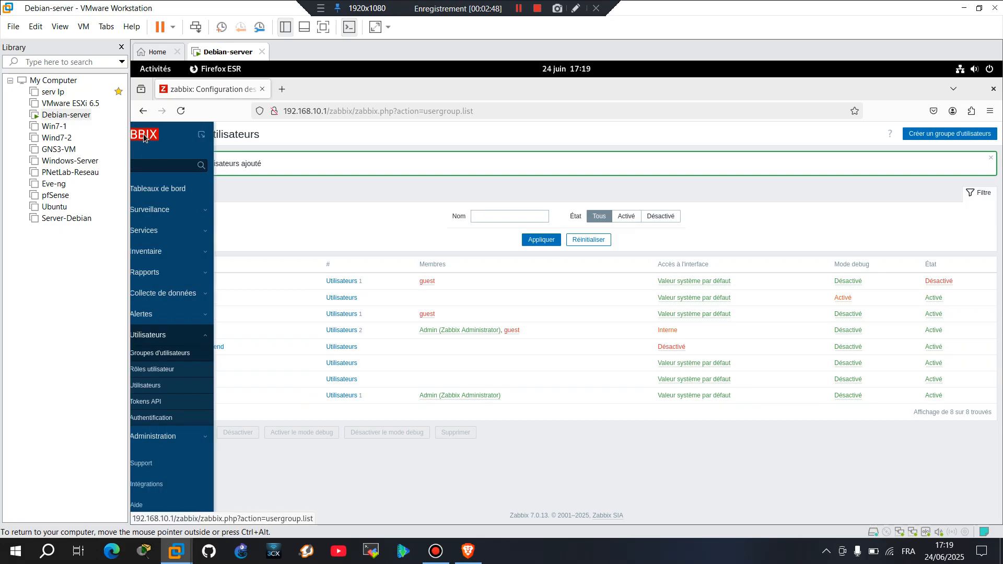
left_click(177, 387)
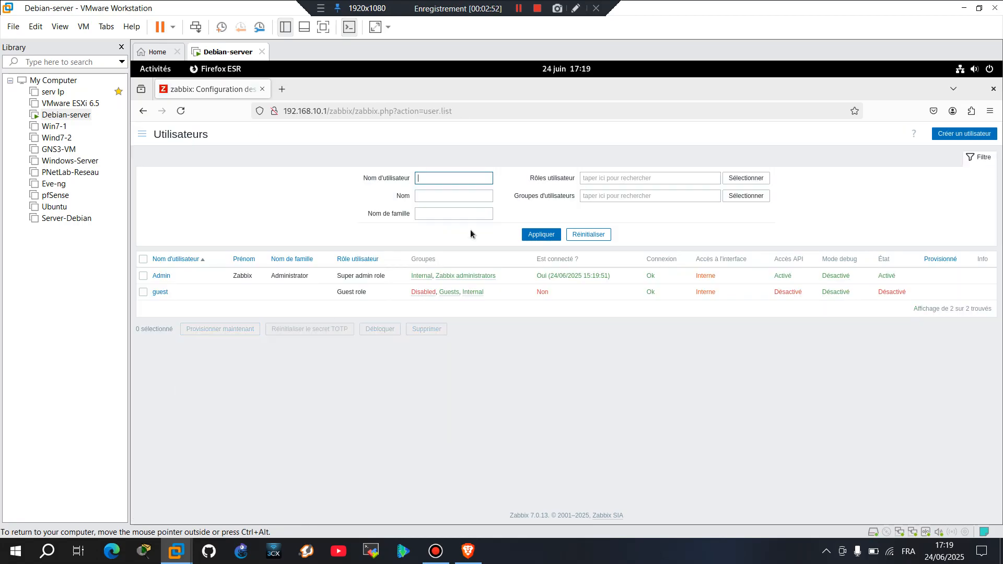
left_click(966, 134)
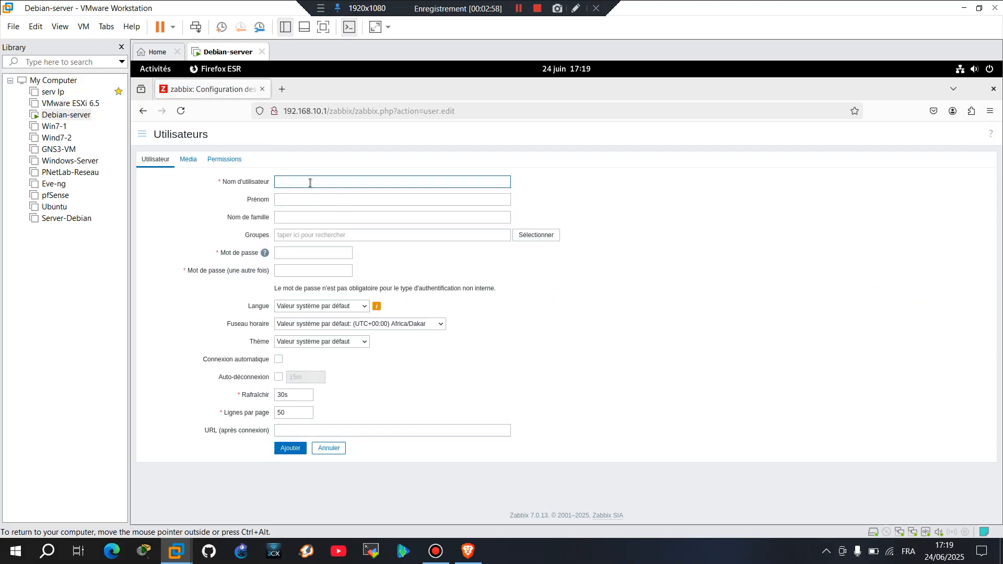
Enter the username 'armed' and assign the user to the reseau group.
type("rmed")
left_click(309, 200)
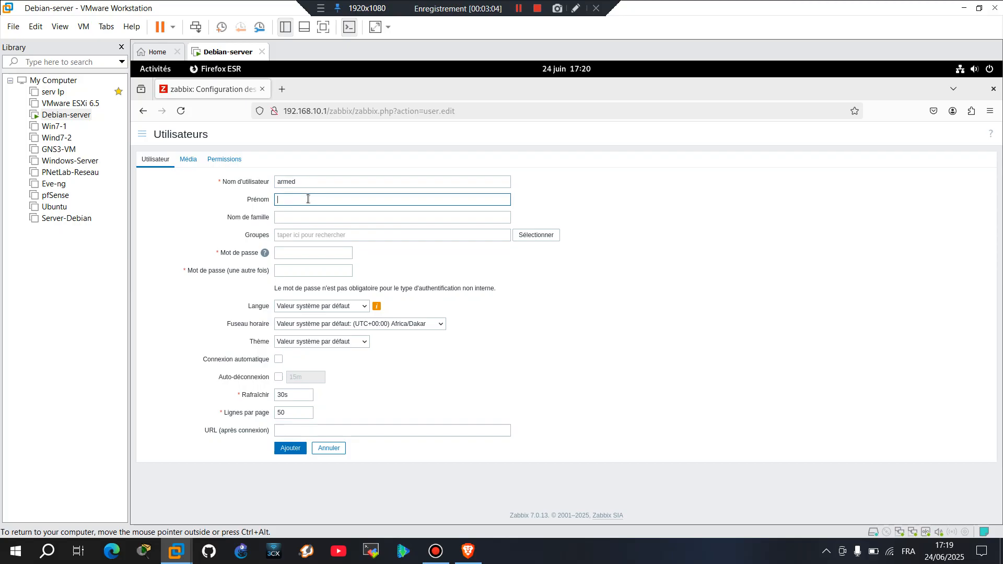
left_click(538, 236)
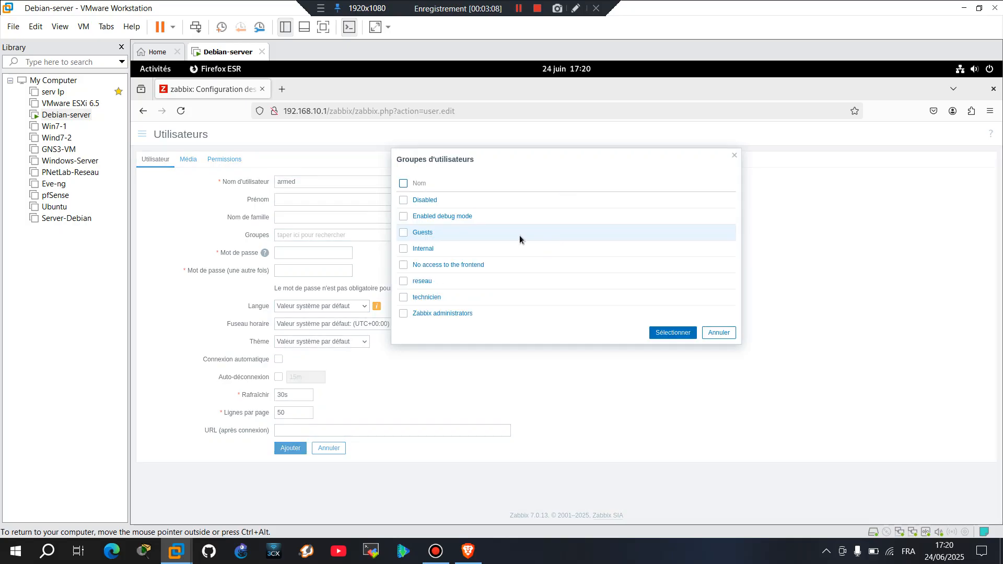
left_click(404, 282)
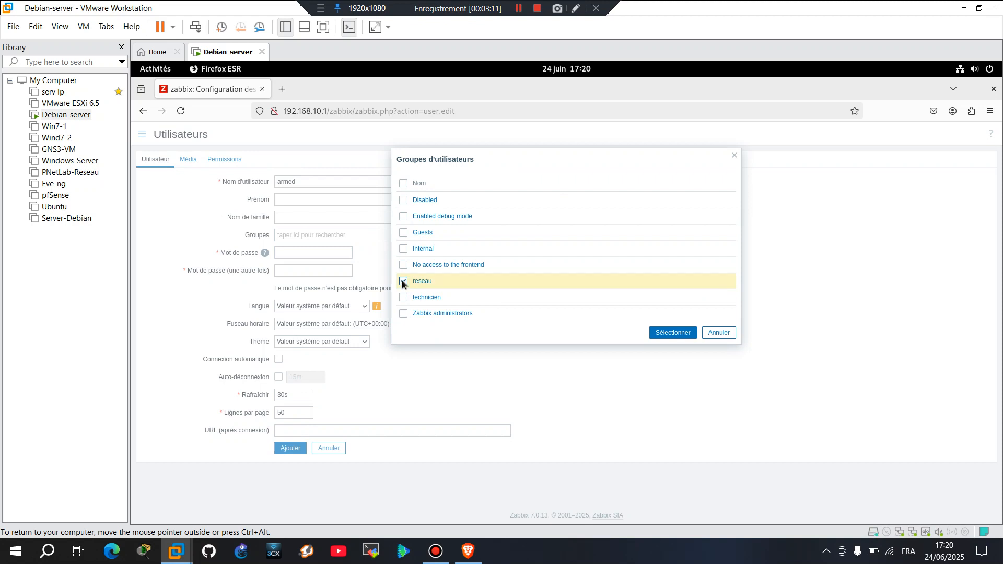
left_click(678, 334)
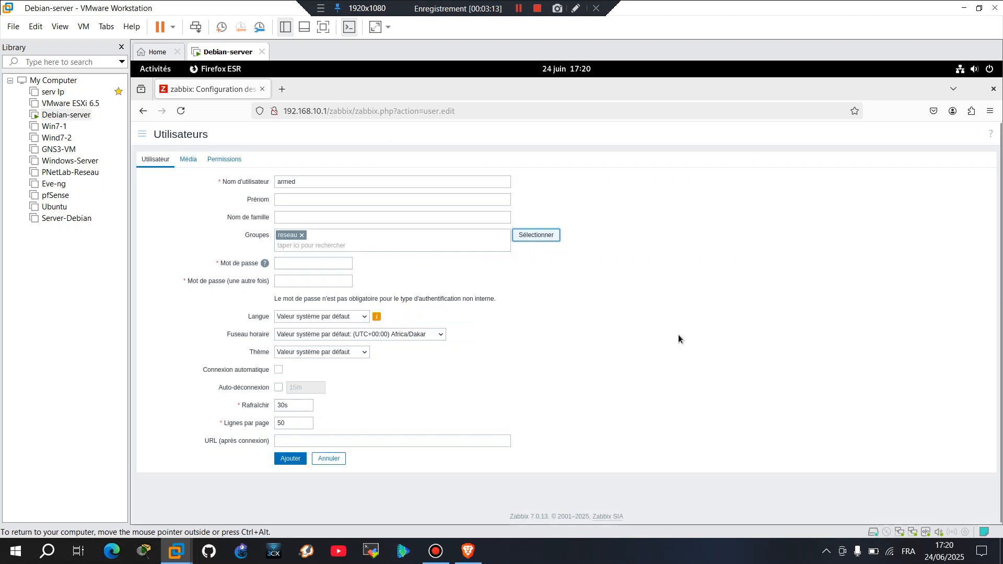
Enter armed's password and repeat it in the confirmation field.
left_click(305, 263)
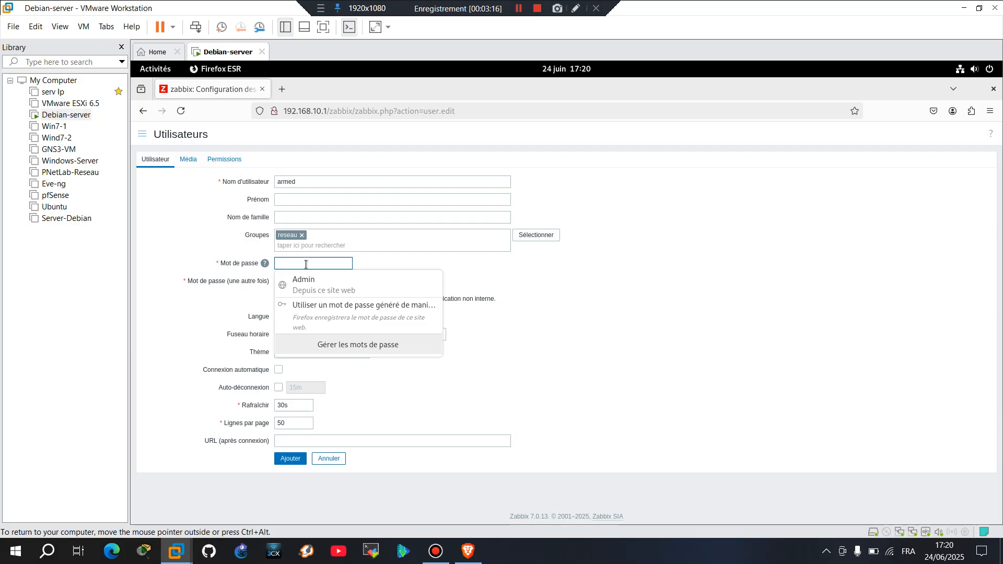
type("admi")
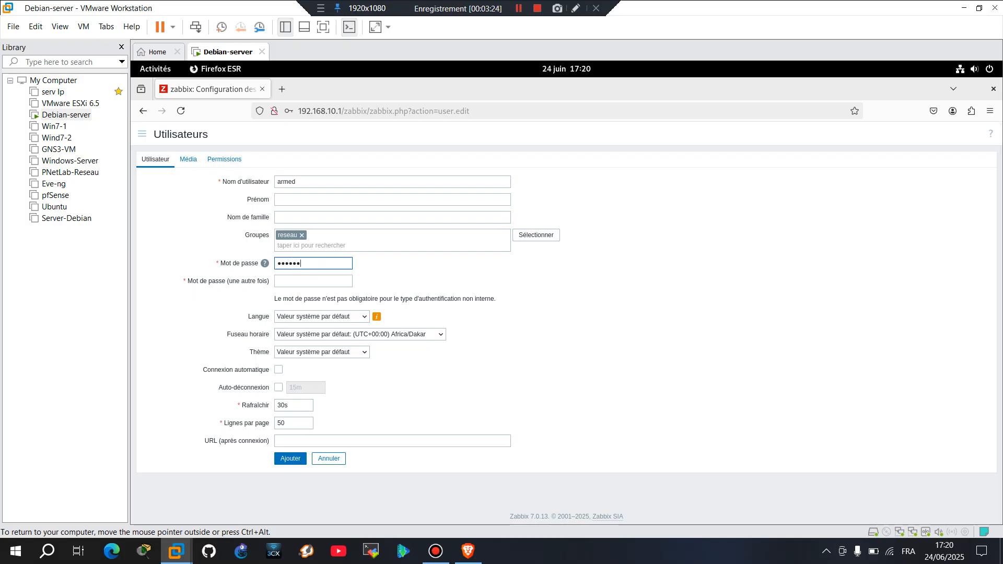
key("BackSpace")
key("BackSpace")
key("BackSpace")
key("BackSpace")
key("BackSpace")
key("BackSpace")
type("a")
left_click(287, 282)
type("•")
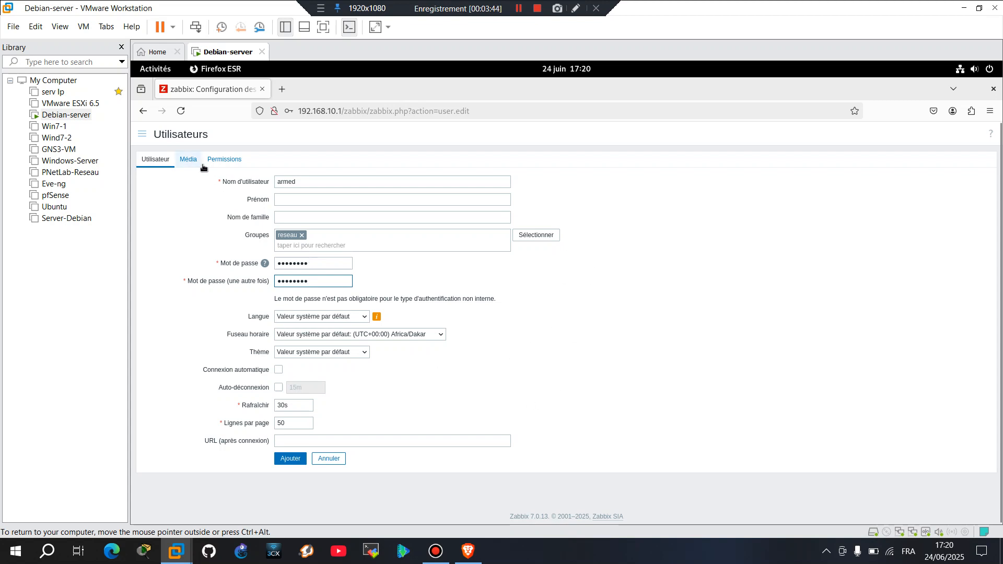
Assign armed the Super admin role, accept the browser's password update, and save the user.
left_click(230, 159)
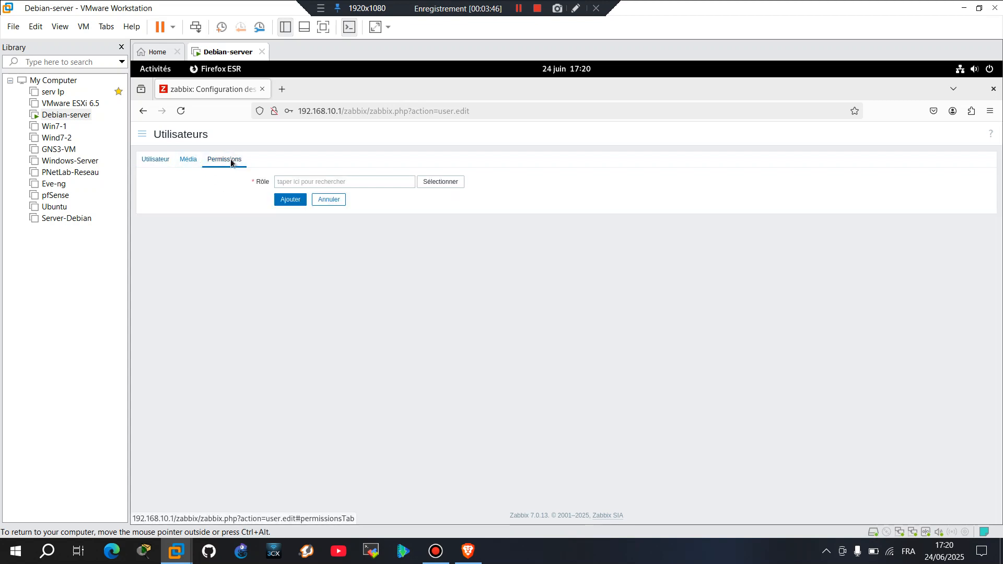
left_click(441, 184)
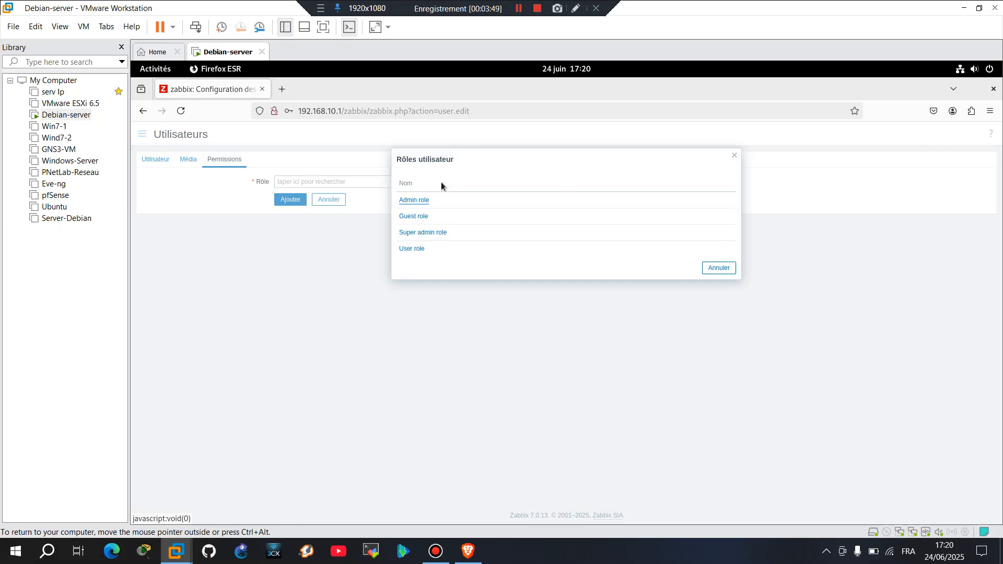
left_click(429, 233)
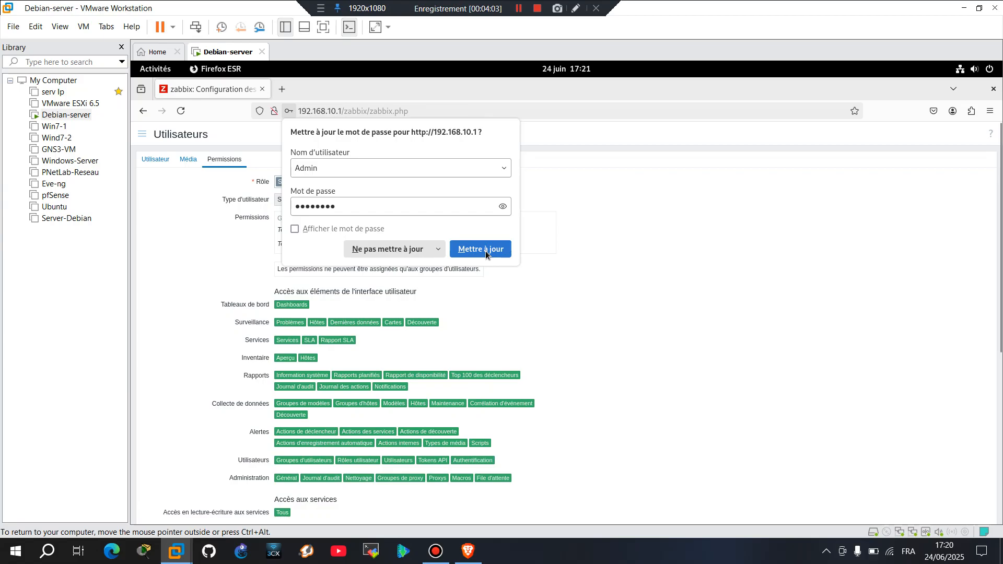
left_click(486, 254)
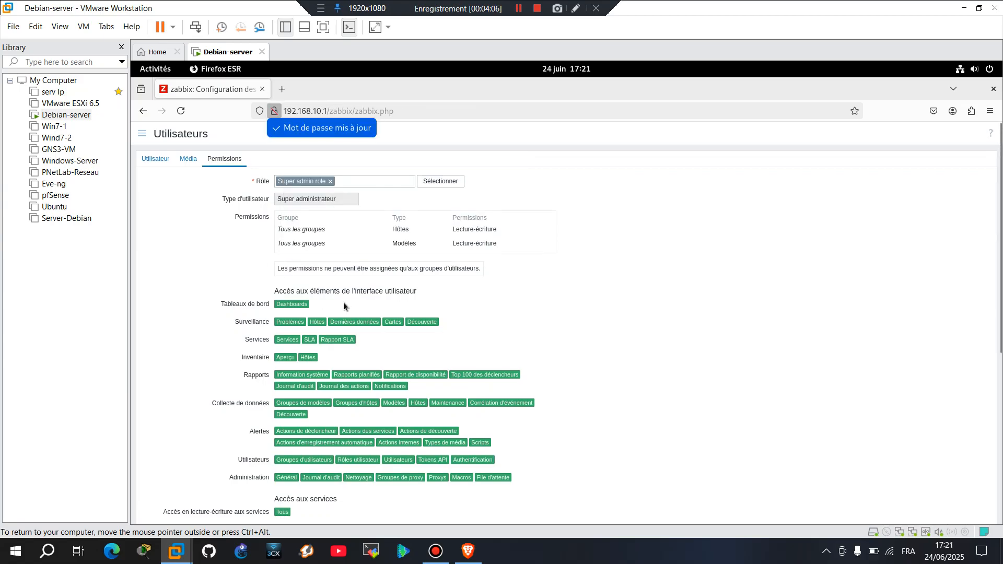
scroll(343, 307, "down", 5)
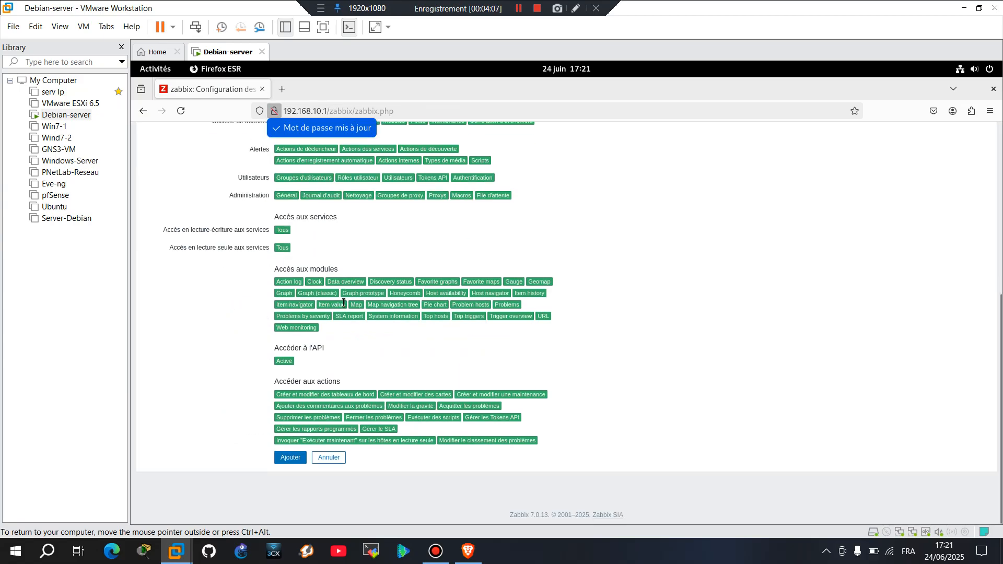
left_click(287, 462)
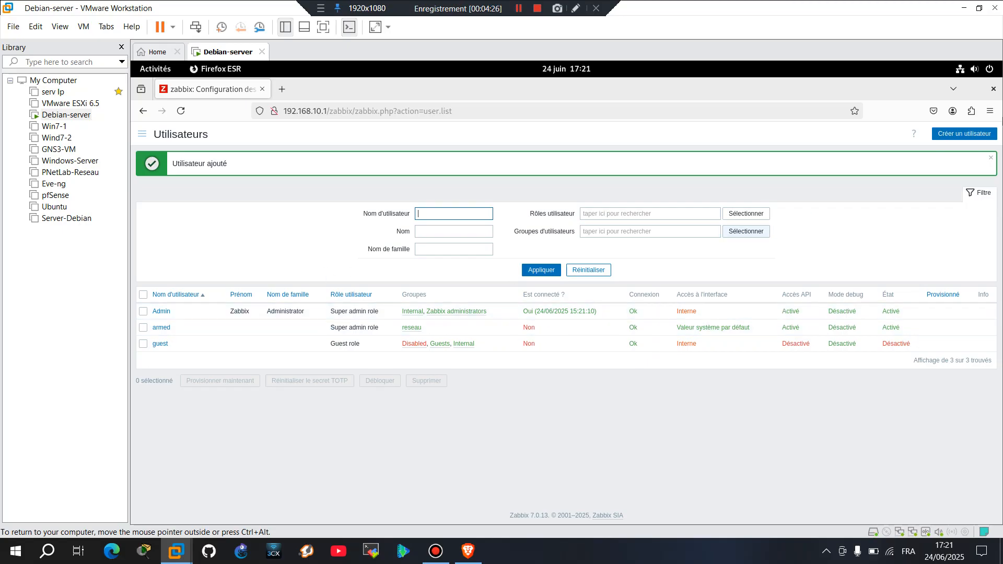
Start a new user named mich and add it to the technicien group.
left_click(971, 136)
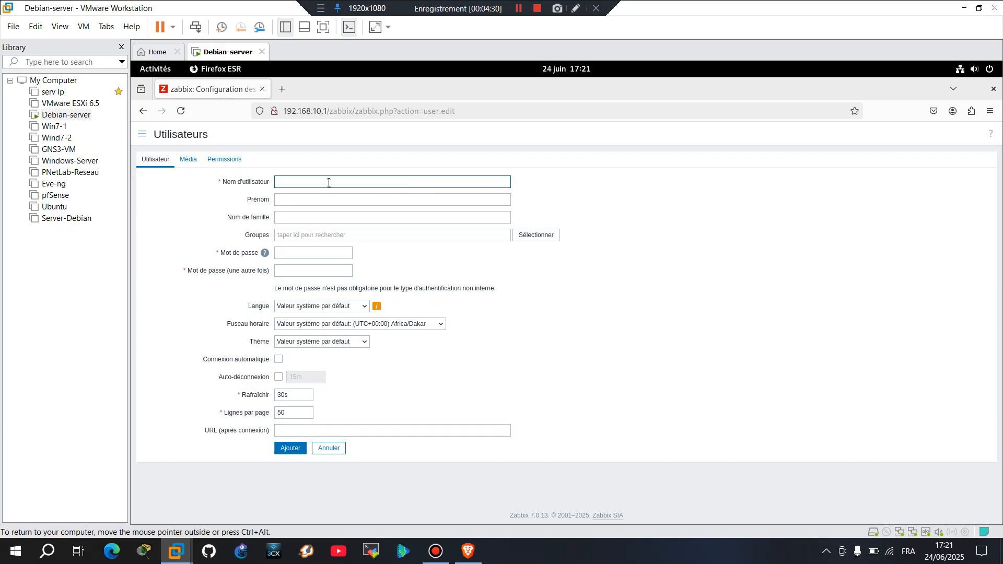
left_click(328, 182)
type(";")
left_click(542, 236)
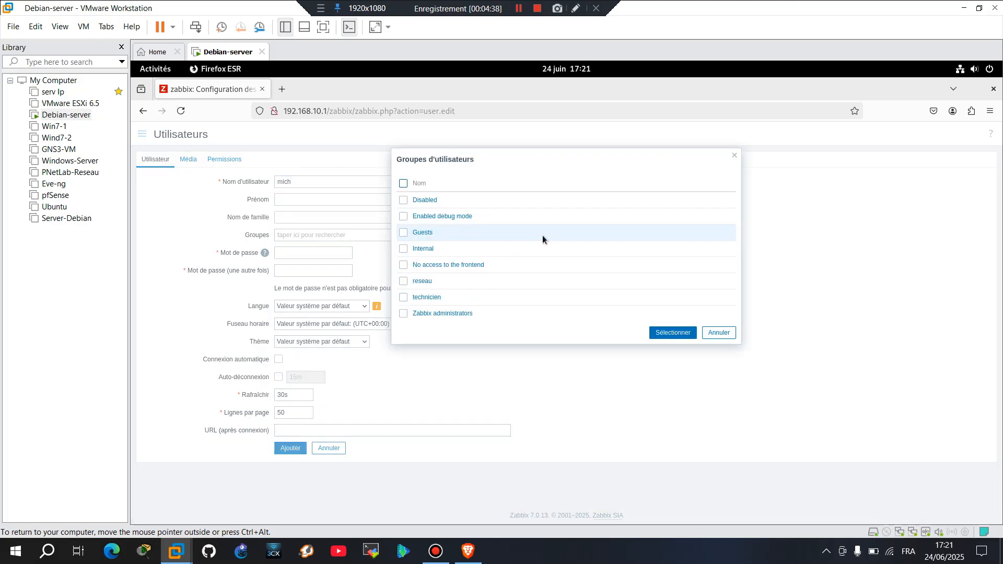
left_click(429, 298)
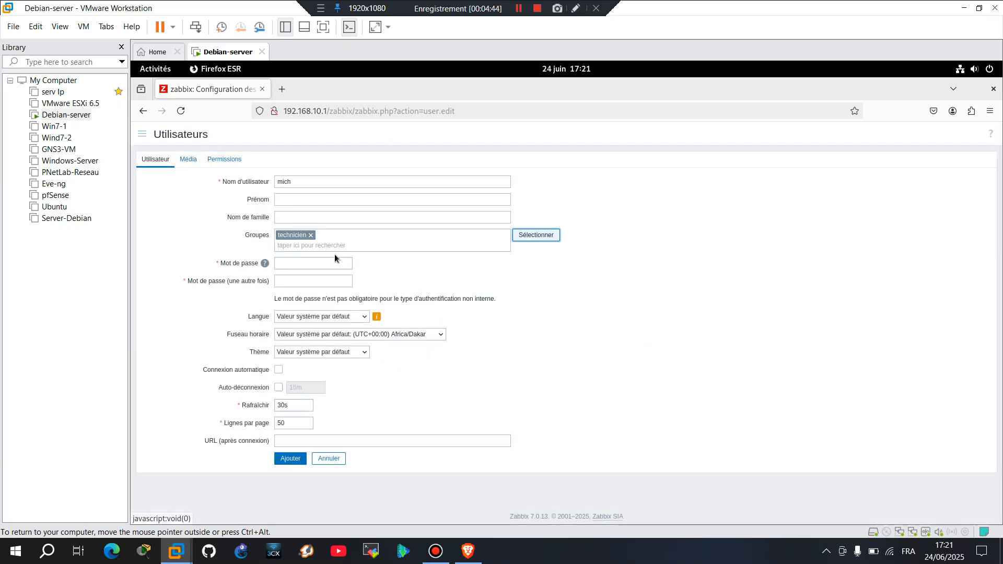
Enter mich's password and confirm it in the second field.
left_click(309, 263)
type("••")
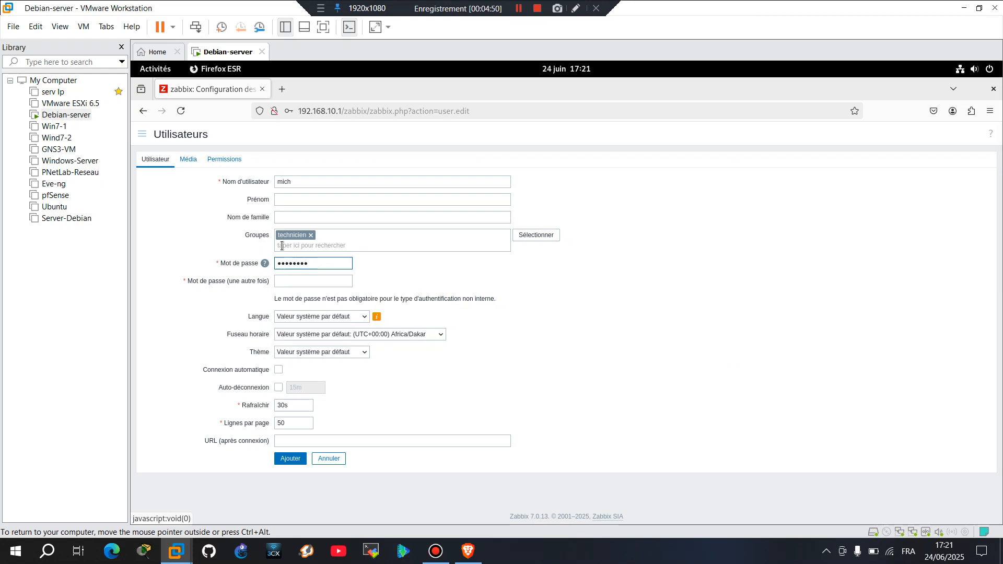
left_click(290, 280)
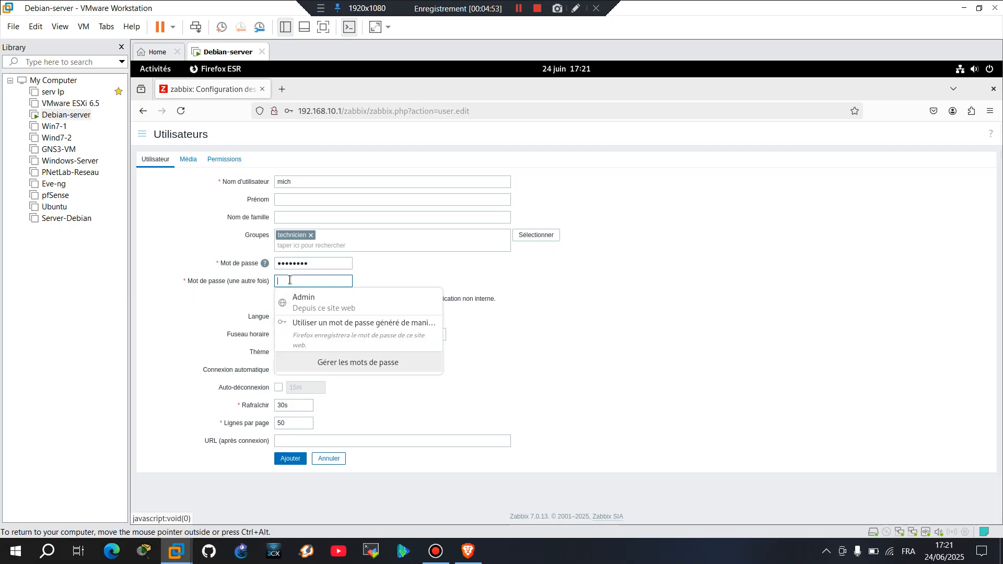
type("•")
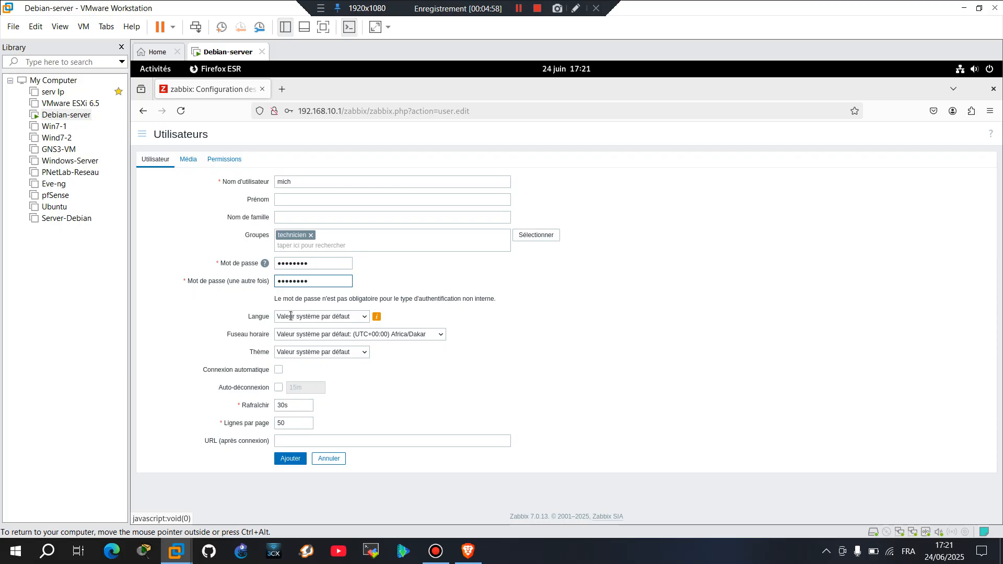
Set mich's language to Français (fr_FR) and theme to Sombre.
left_click(367, 316)
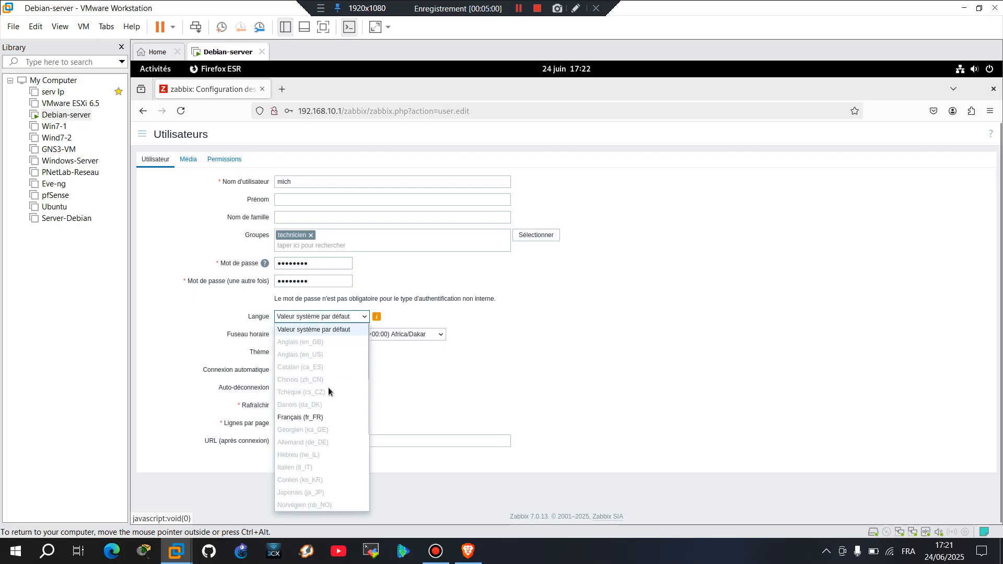
left_click(293, 418)
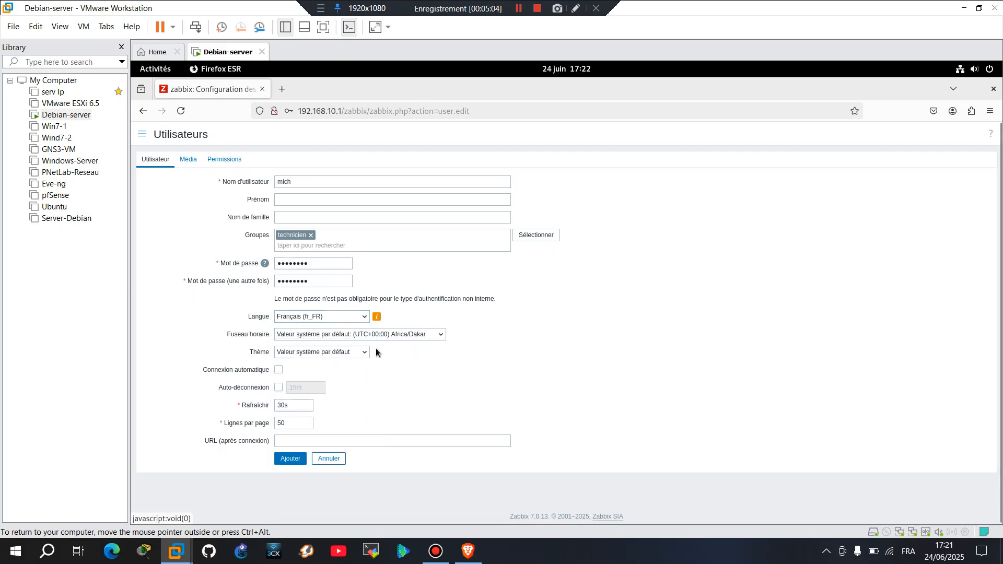
left_click(360, 353)
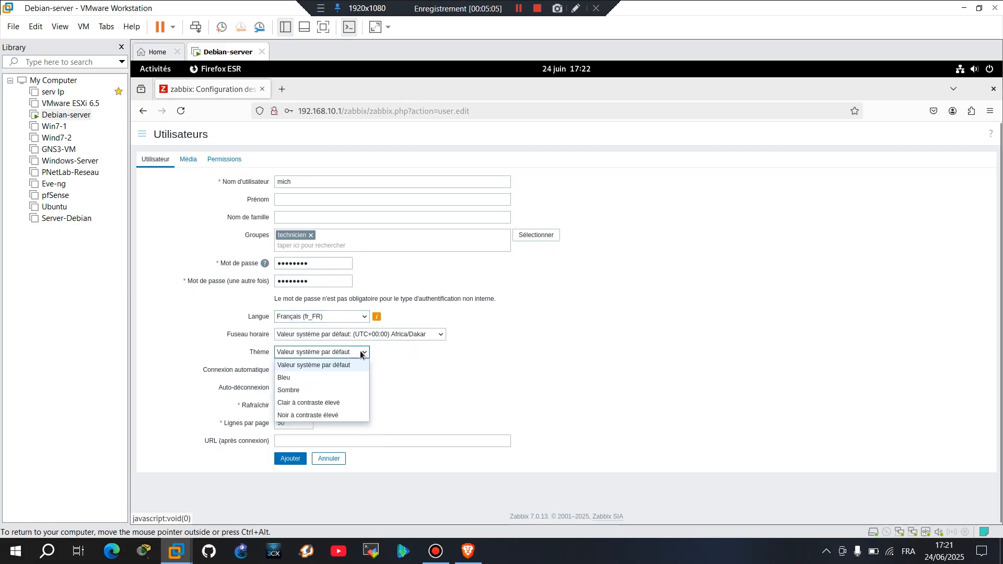
left_click(294, 391)
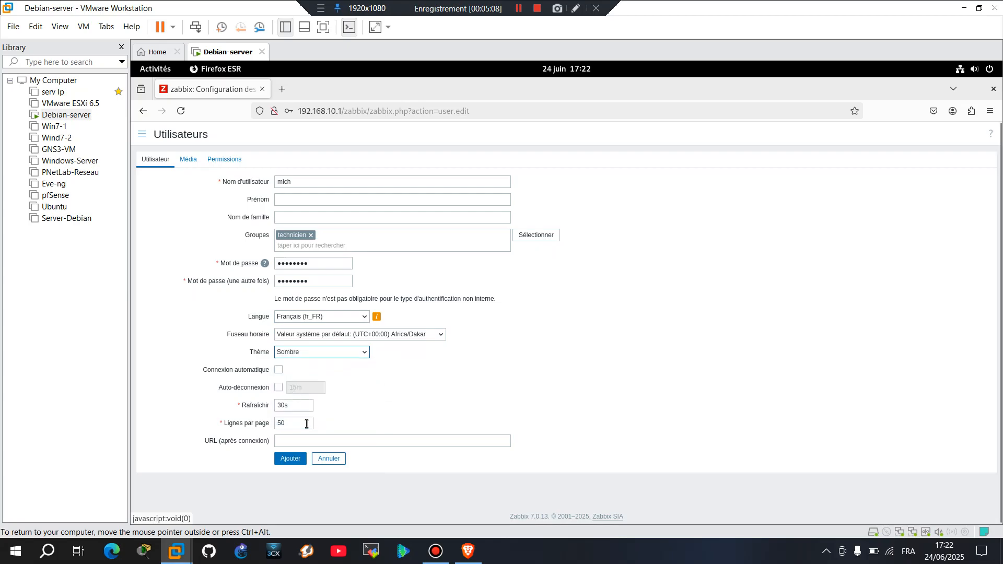
Assign mich the Super admin role and save the user.
left_click(225, 159)
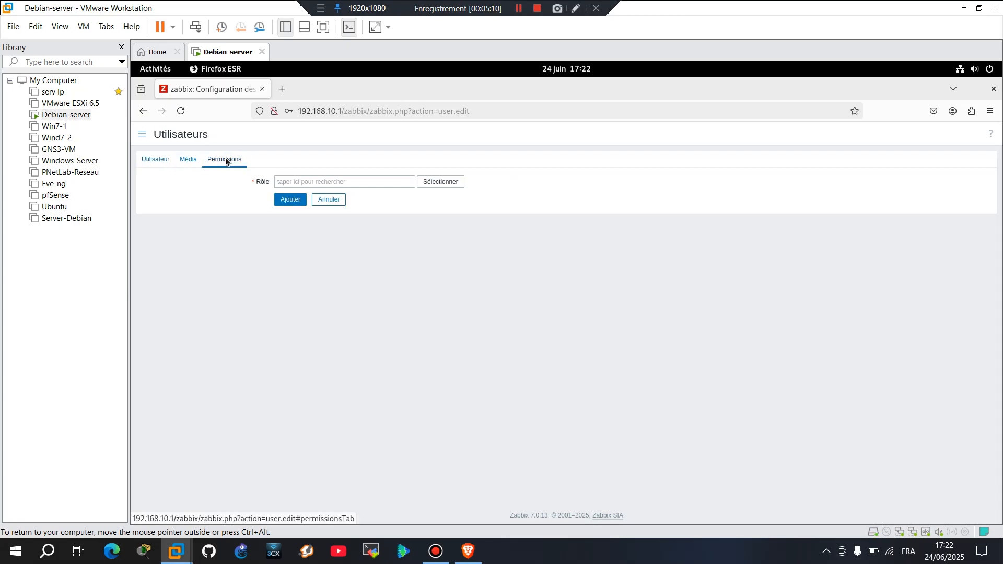
left_click(445, 184)
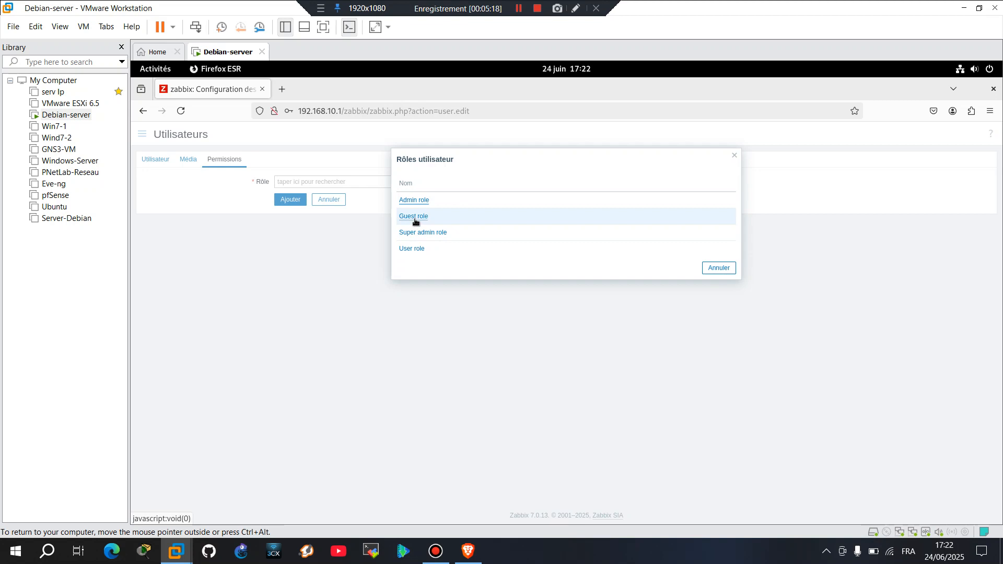
left_click(417, 233)
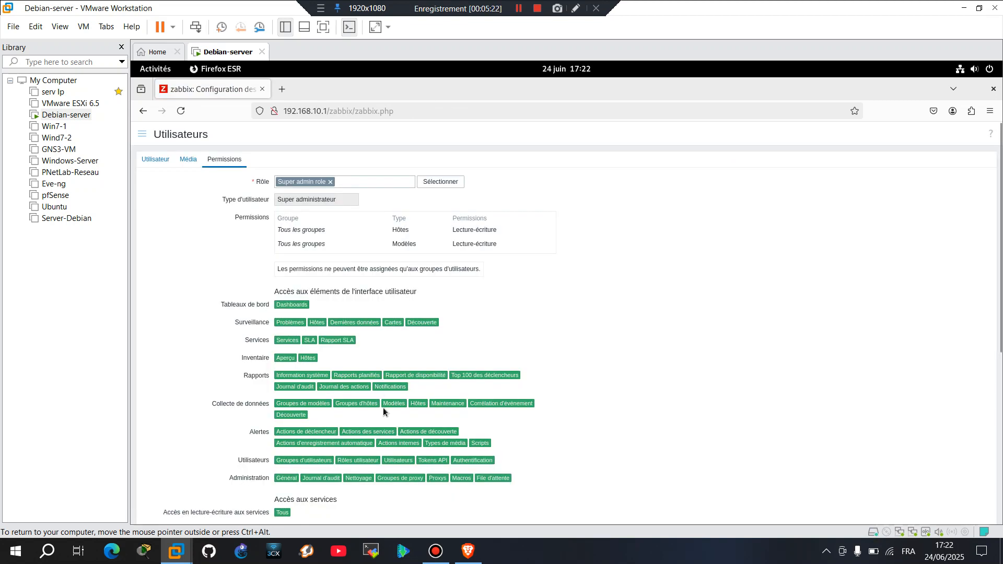
scroll(384, 408, "down", 5)
left_click(292, 457)
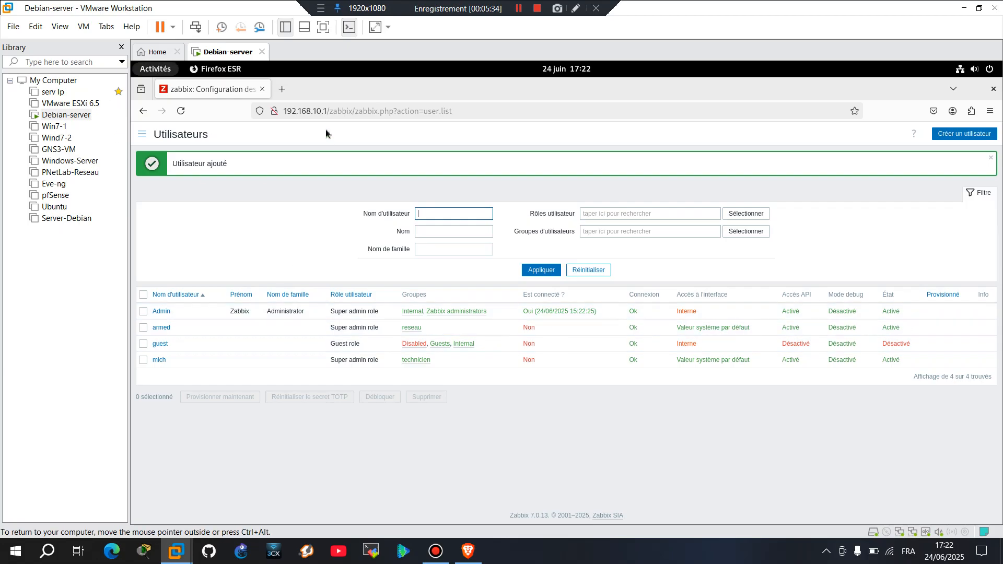
Log out of the Admin account from the sidebar's Déconnexion entry.
left_click(143, 133)
scroll(198, 434, "down", 2)
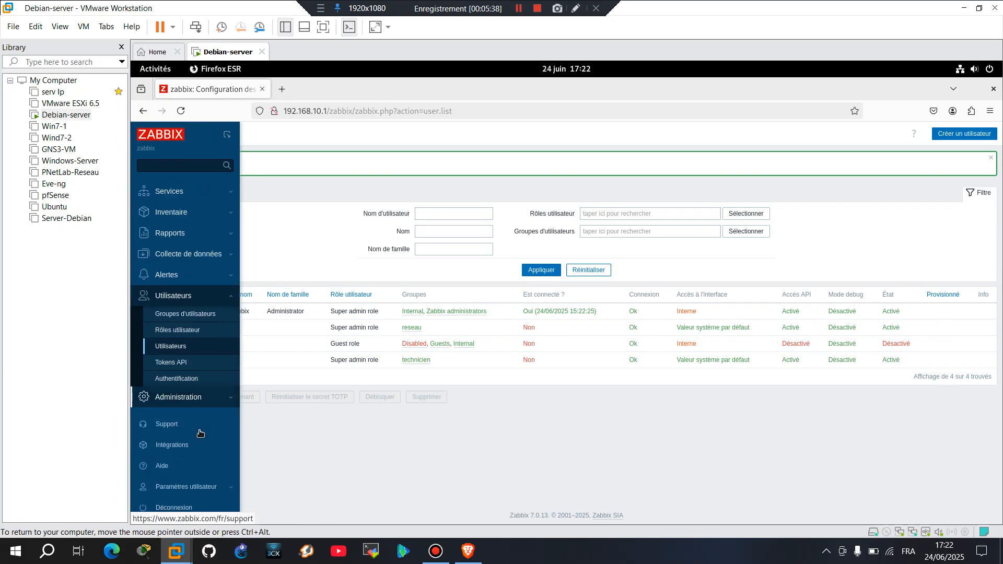
left_click(187, 507)
Sign in with username 'armed' and its password.
key("BackSpace")
key("BackSpace")
key("BackSpace")
key("BackSpace")
key("BackSpace")
type("q")
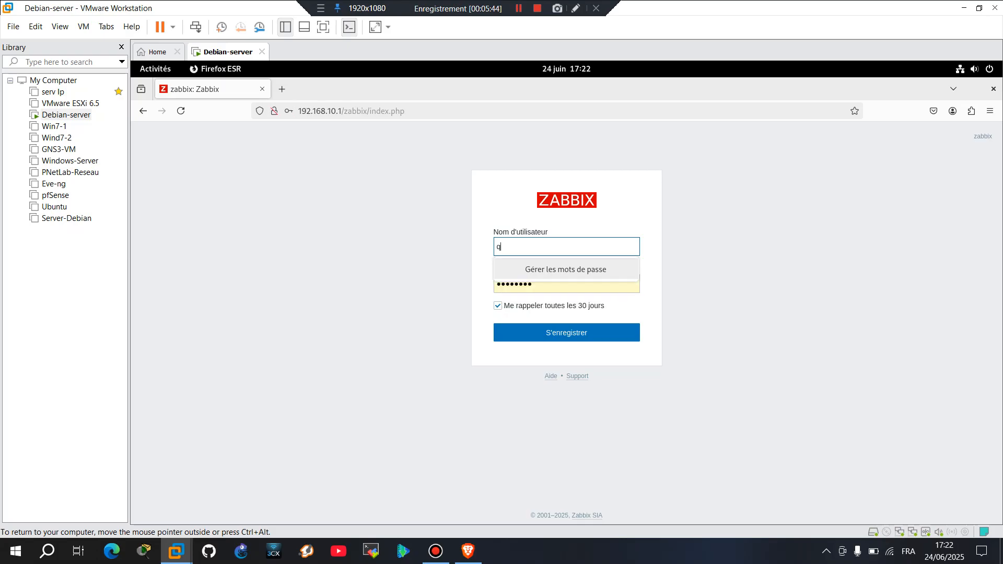
key("BackSpace")
type("ar")
left_click(567, 287)
key("BackSpace")
key("BackSpace")
key("BackSpace")
key("BackSpace")
key("BackSpace")
key("BackSpace")
key("BackSpace")
key("BackSpace")
key("BackSpace")
type("••")
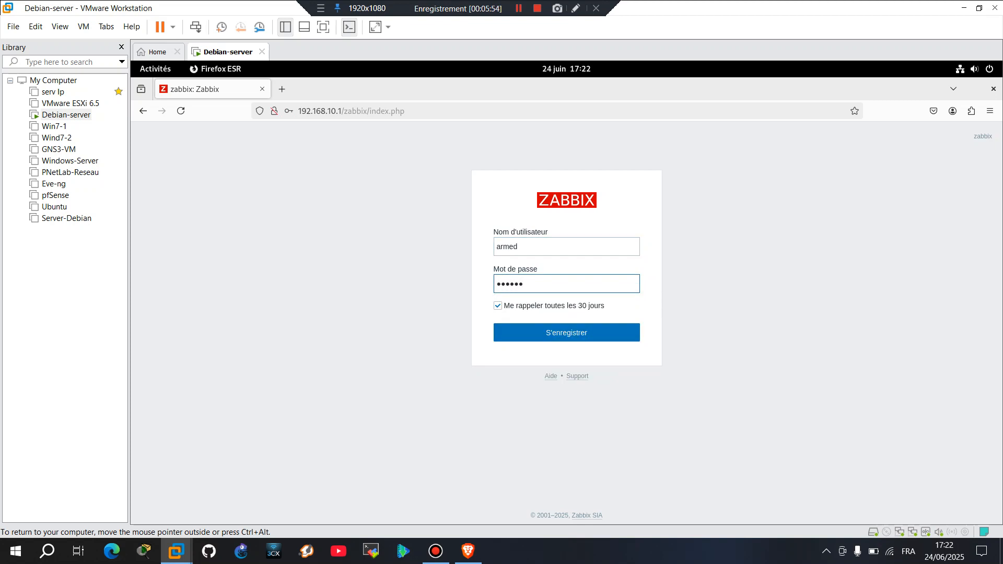
key("Return")
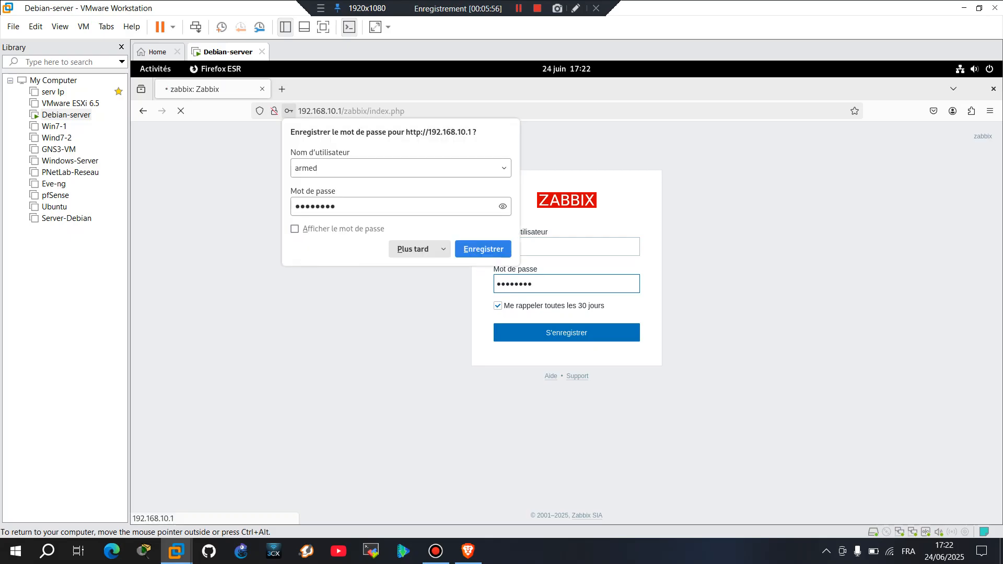
Save armed's login in Firefox, then go to Alertes > Types de média.
left_click(483, 249)
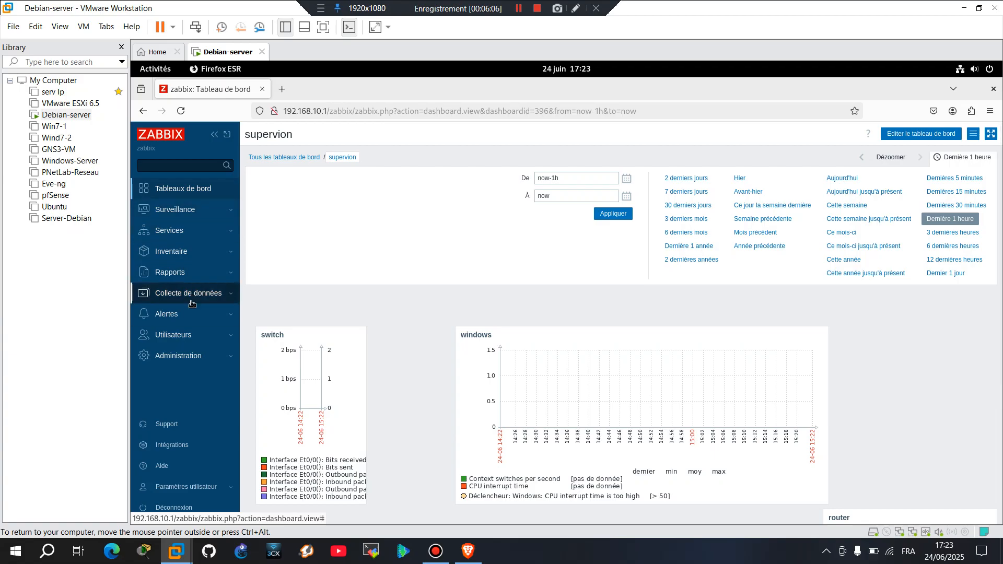
left_click(204, 364)
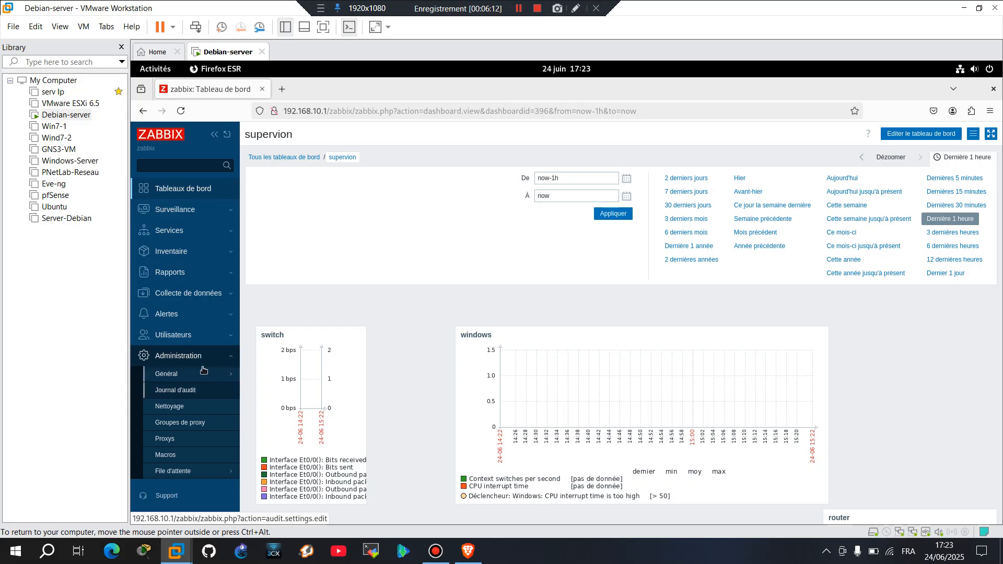
left_click(202, 358)
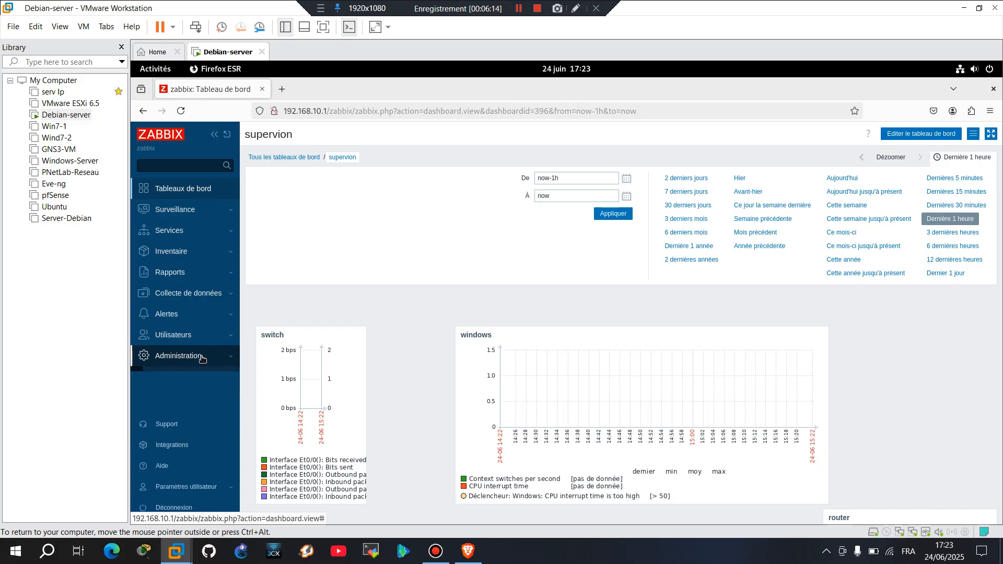
left_click(195, 343)
left_click(195, 340)
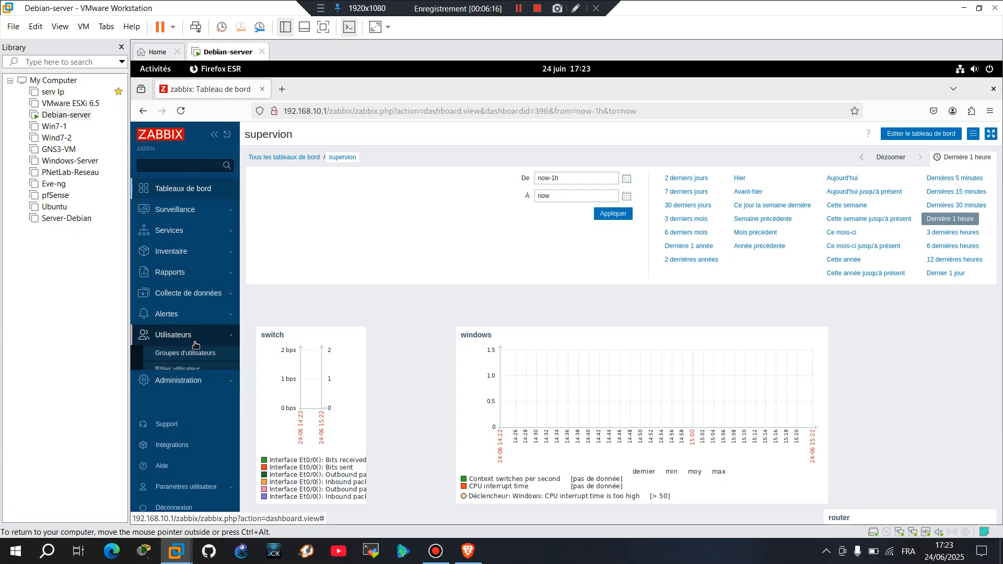
left_click(183, 316)
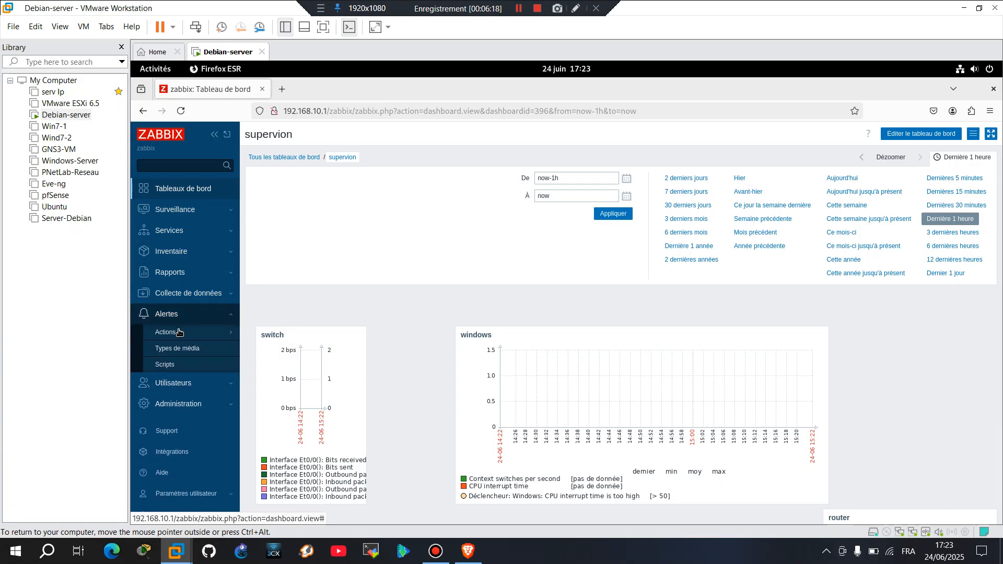
left_click(177, 349)
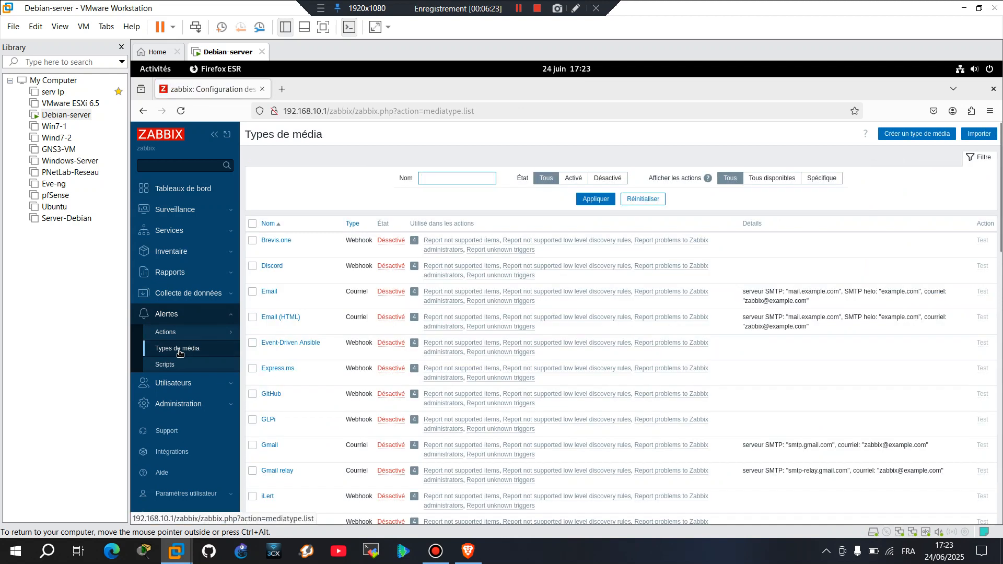
Start a new media type with Créer un type de média.
left_click(917, 134)
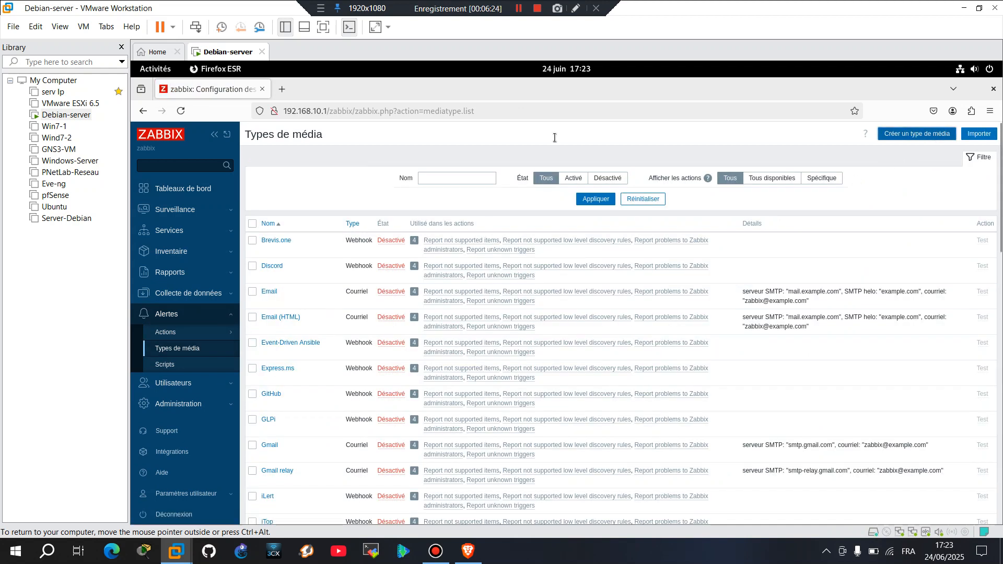